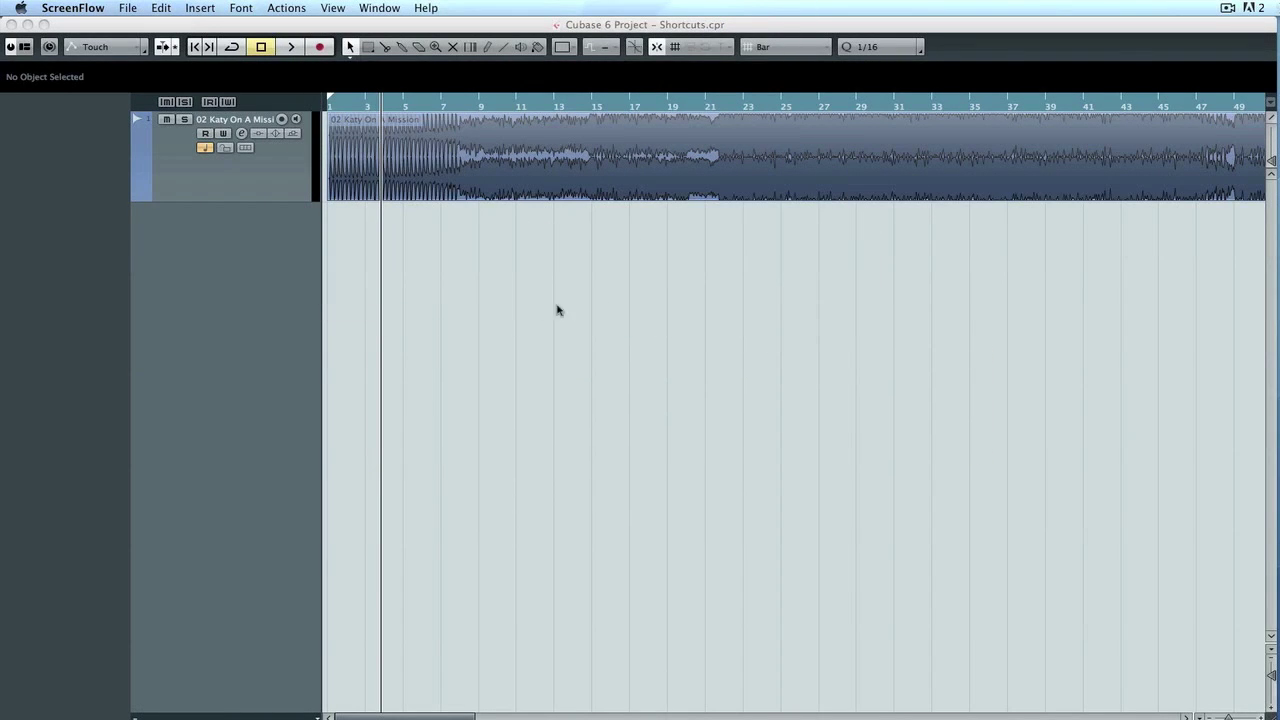
# Bring Cubase to the front and drag the audio track taller to enlarge its waveform
pyautogui.click(251, 186)
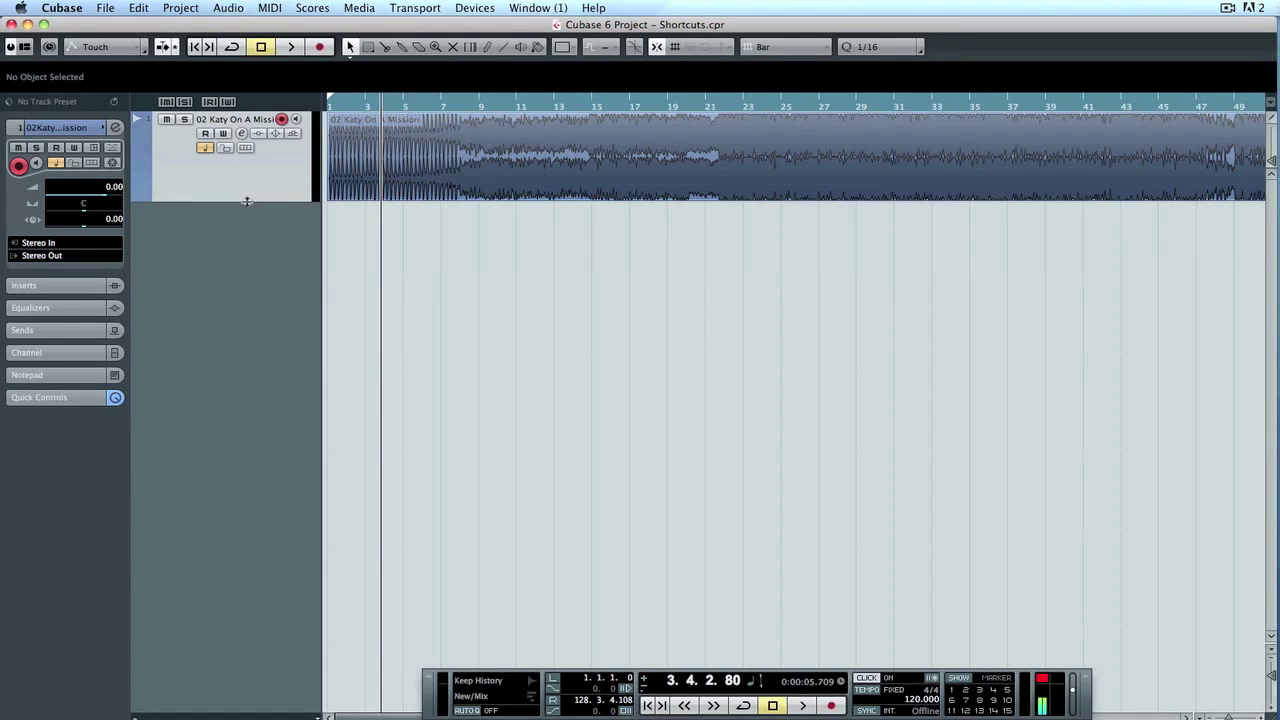
pyautogui.moveTo(247, 201); pyautogui.dragTo(244, 384)
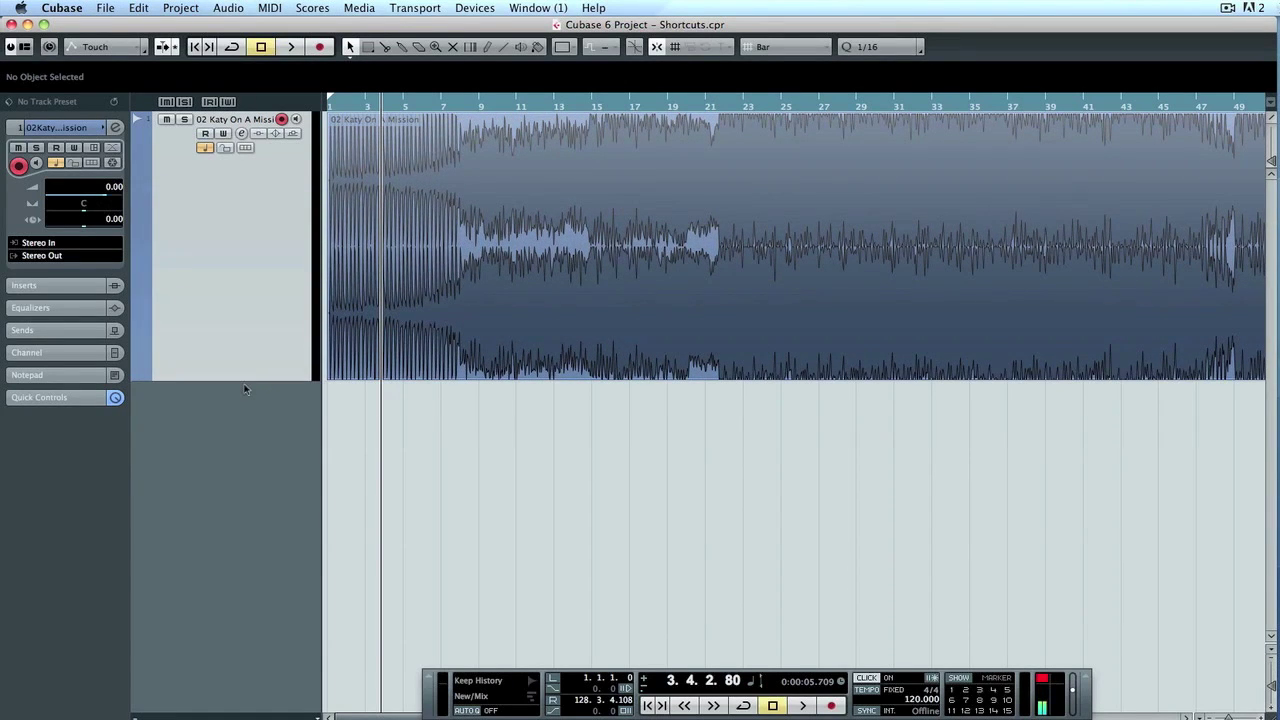
# Zoom in with H on the first bars of the song
pyautogui.press('h')
pyautogui.press('h')
pyautogui.press('h')
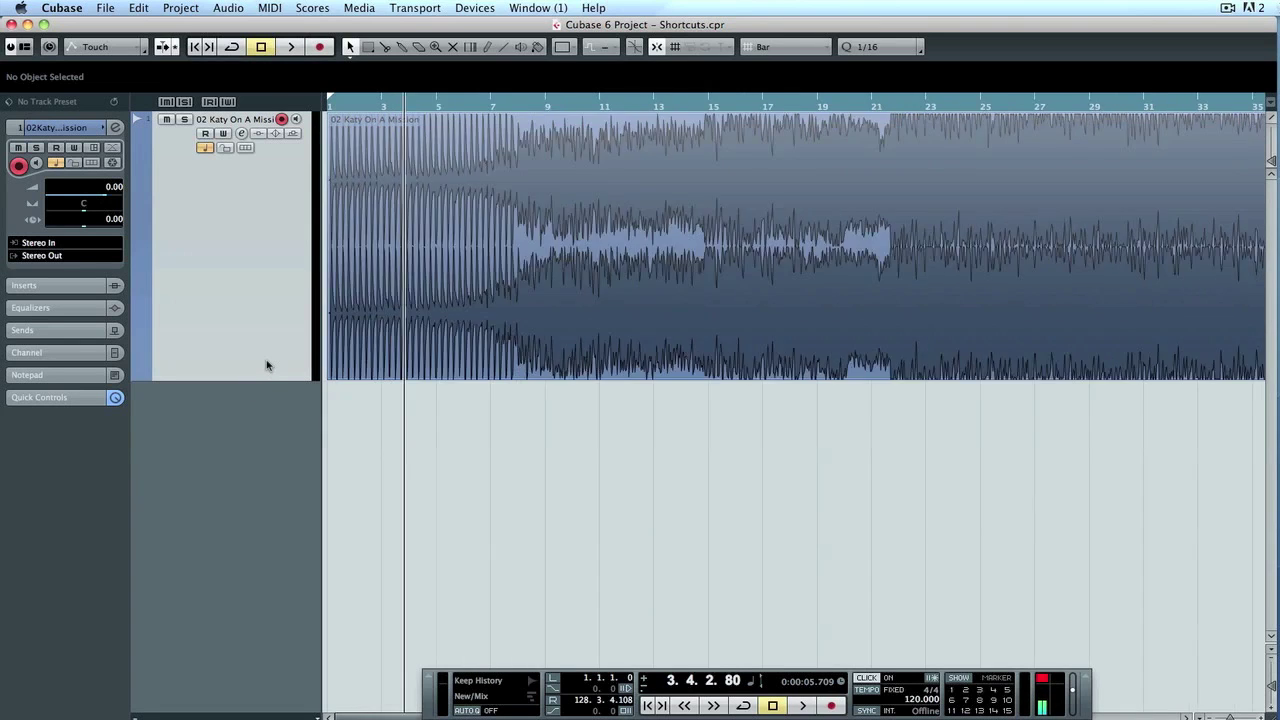
pyautogui.press('h')
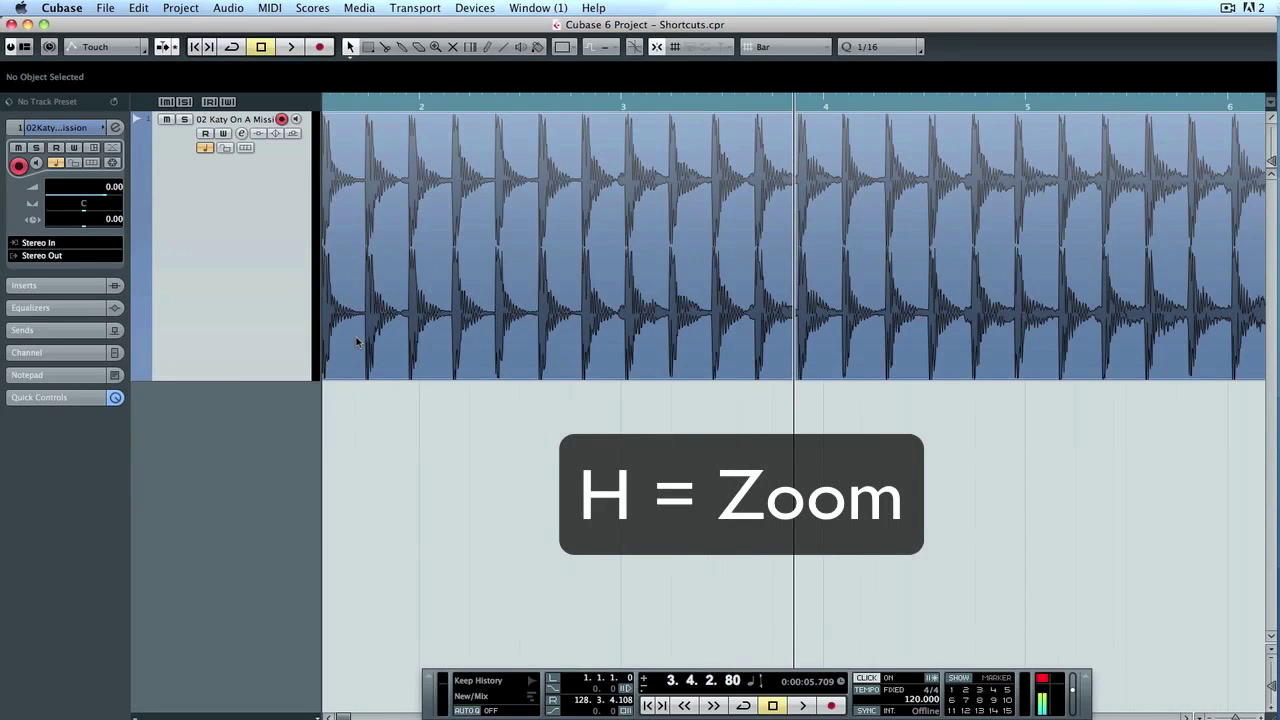
pyautogui.hscroll(-2, 472, 408)
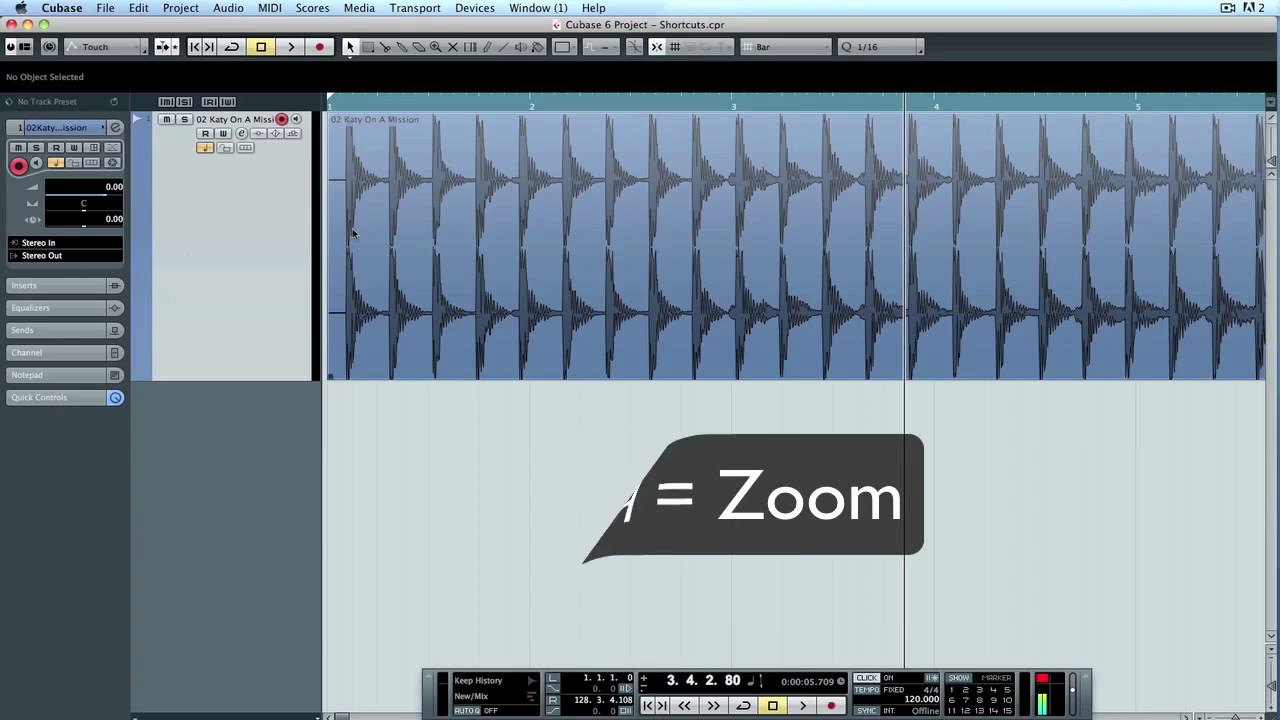
pyautogui.press('h')
pyautogui.press('h')
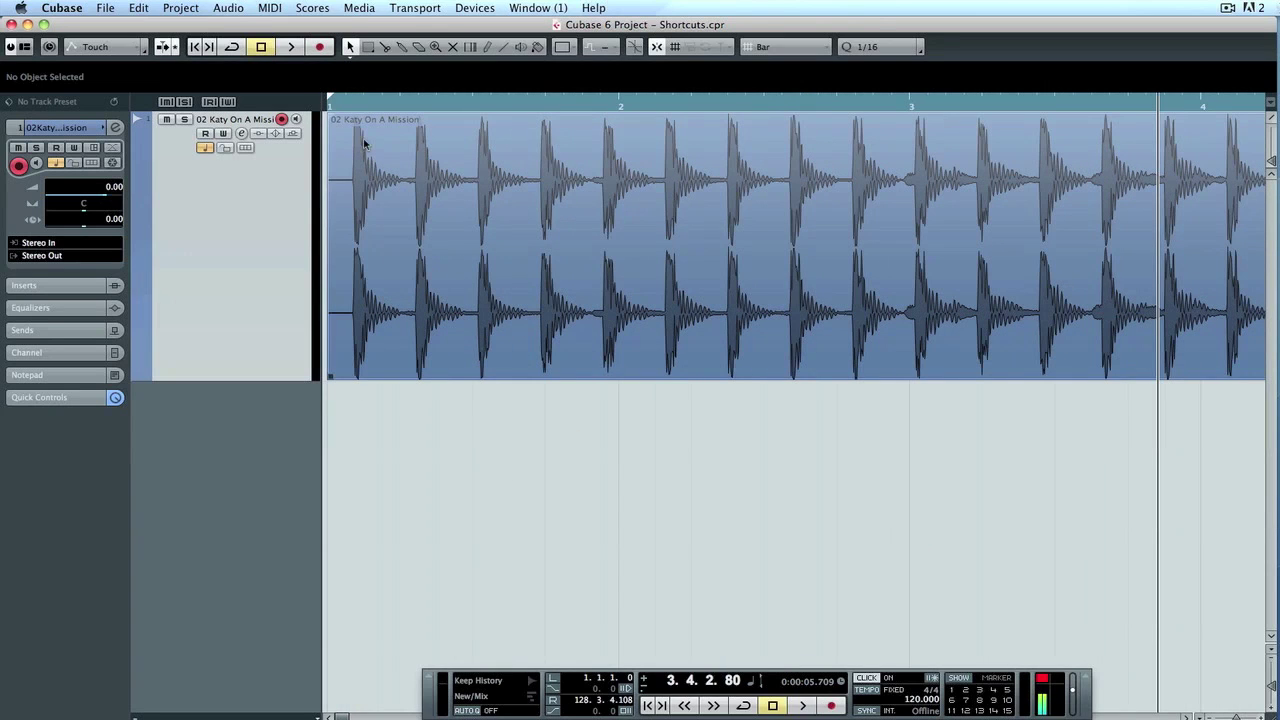
# Play the song from the start, switch the metronome click off, then stop
pyautogui.press('Home')
pyautogui.press('space')
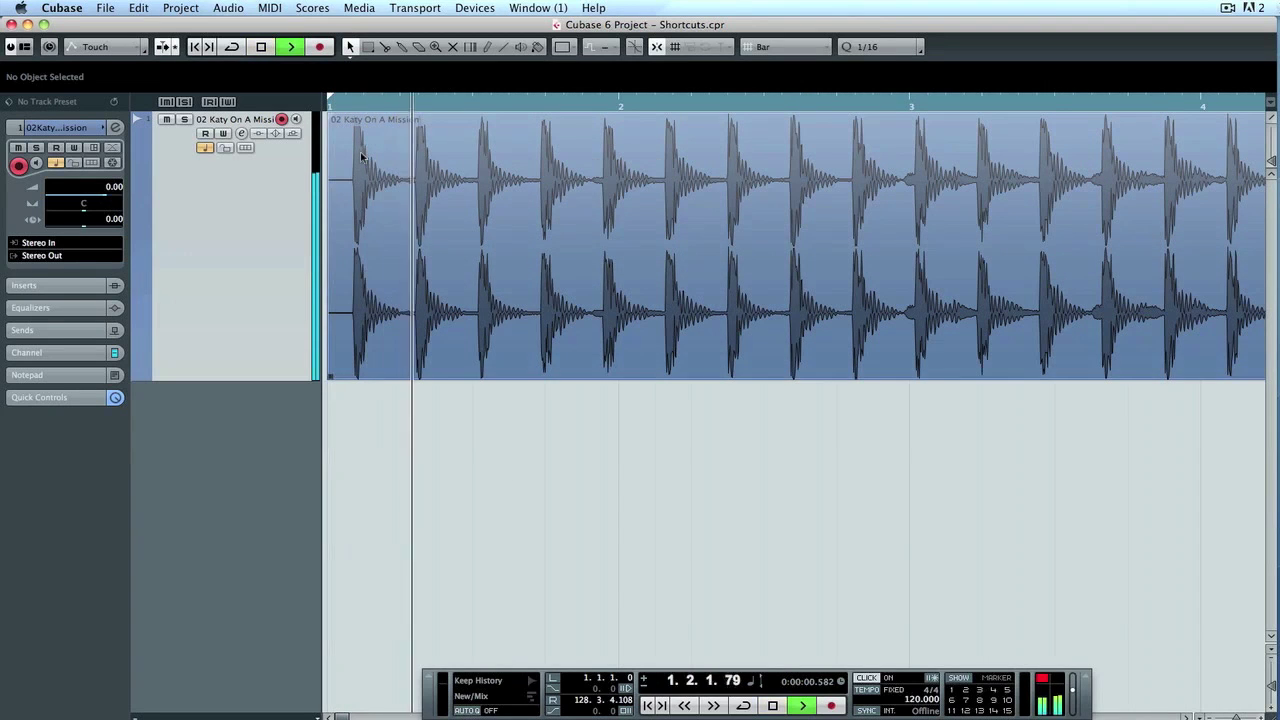
pyautogui.press('c')
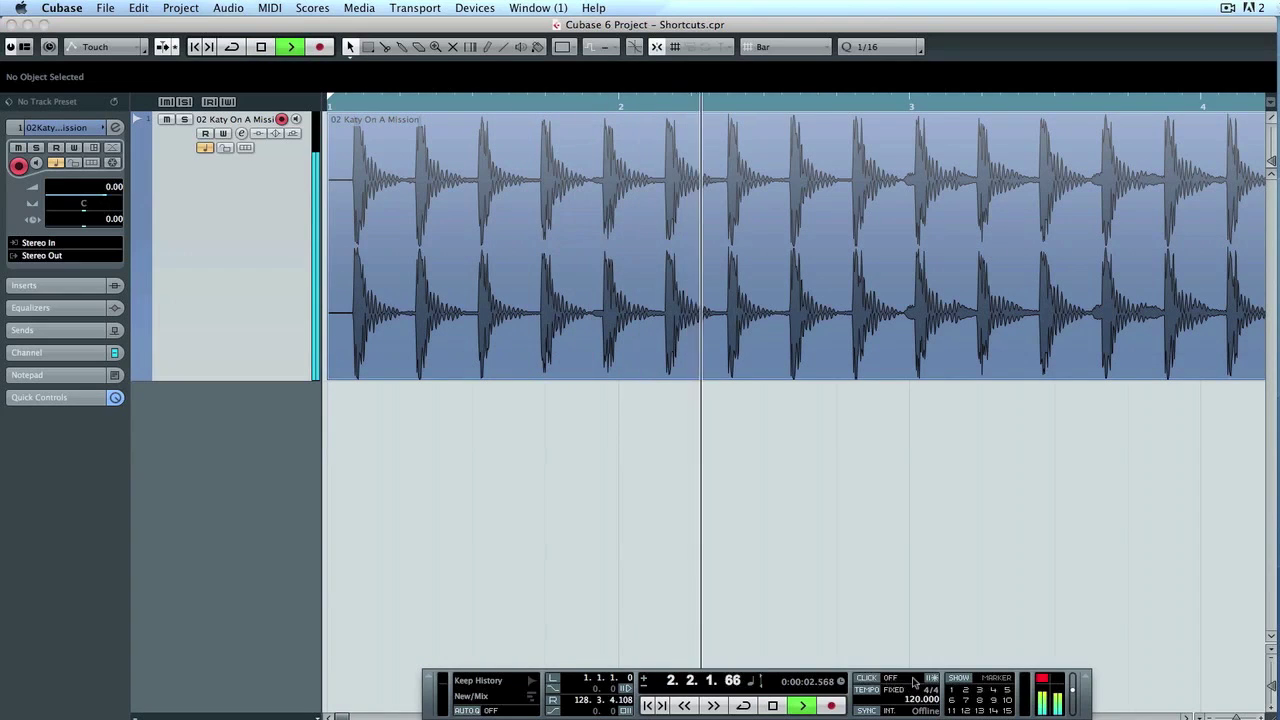
pyautogui.press('space')
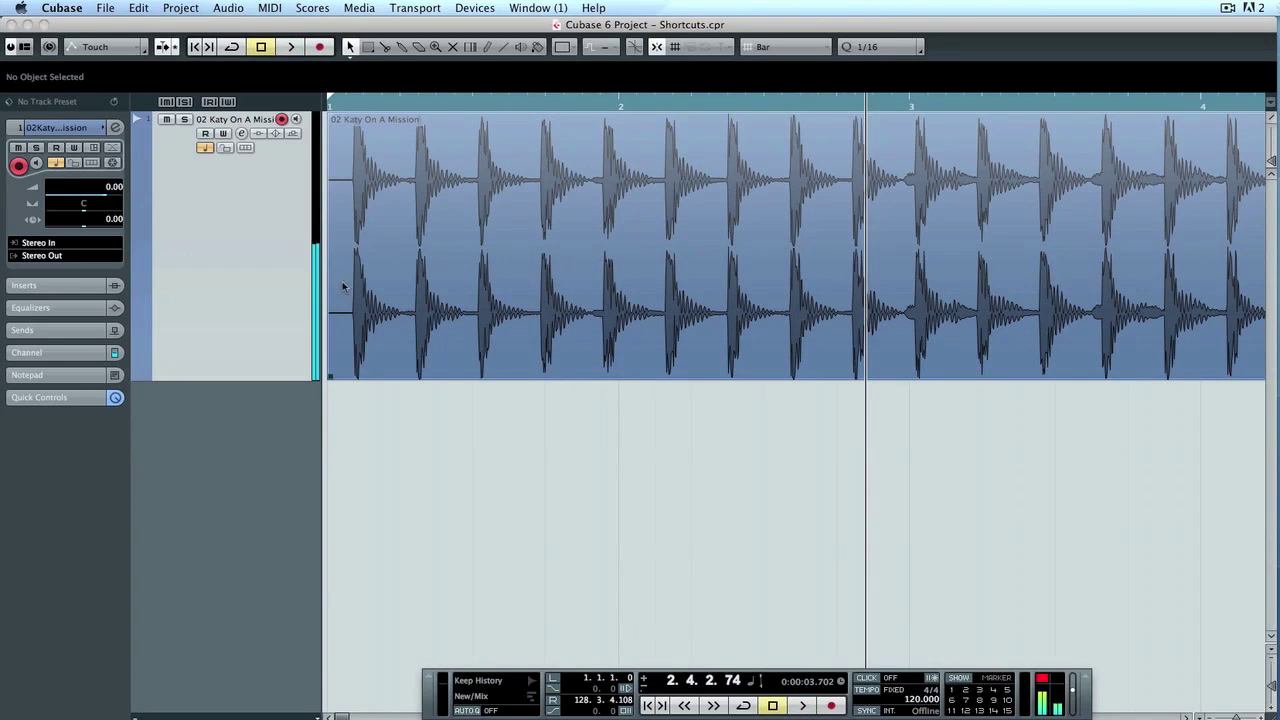
# Disable Snap and roughly trim the 02 Katy On A Mission event's start to the first hit
pyautogui.click(330, 375)
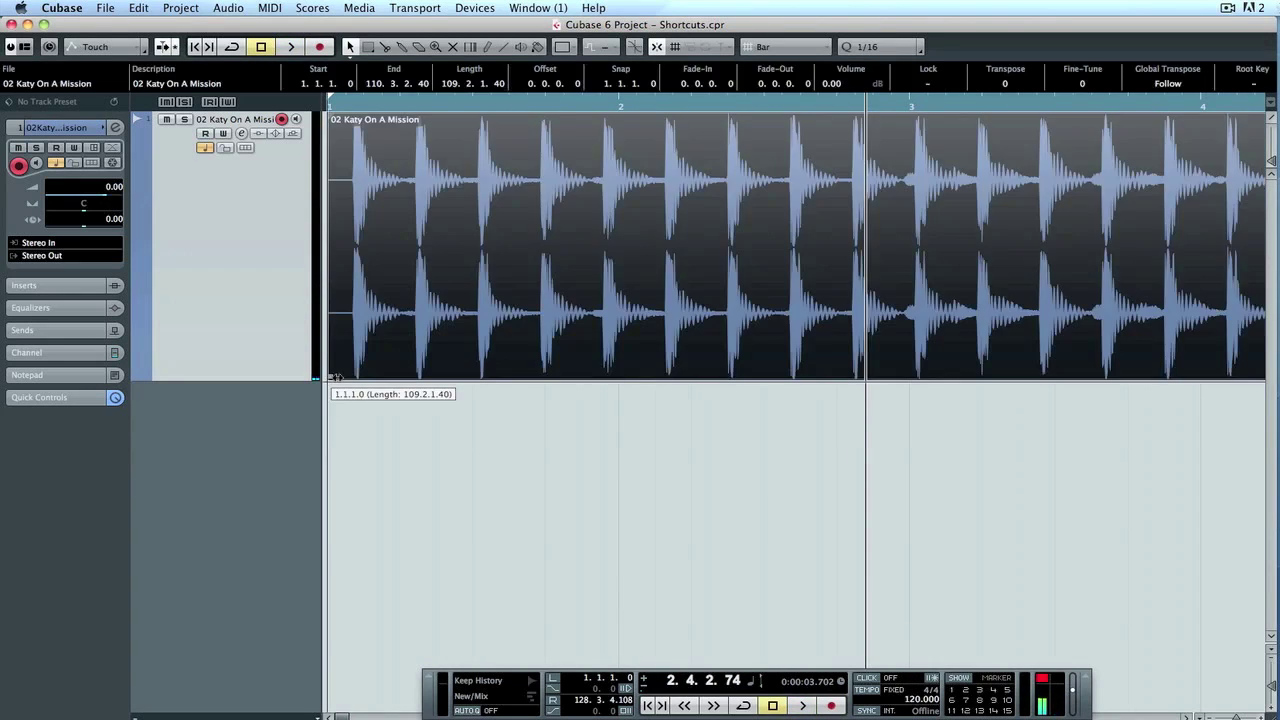
pyautogui.press('j')
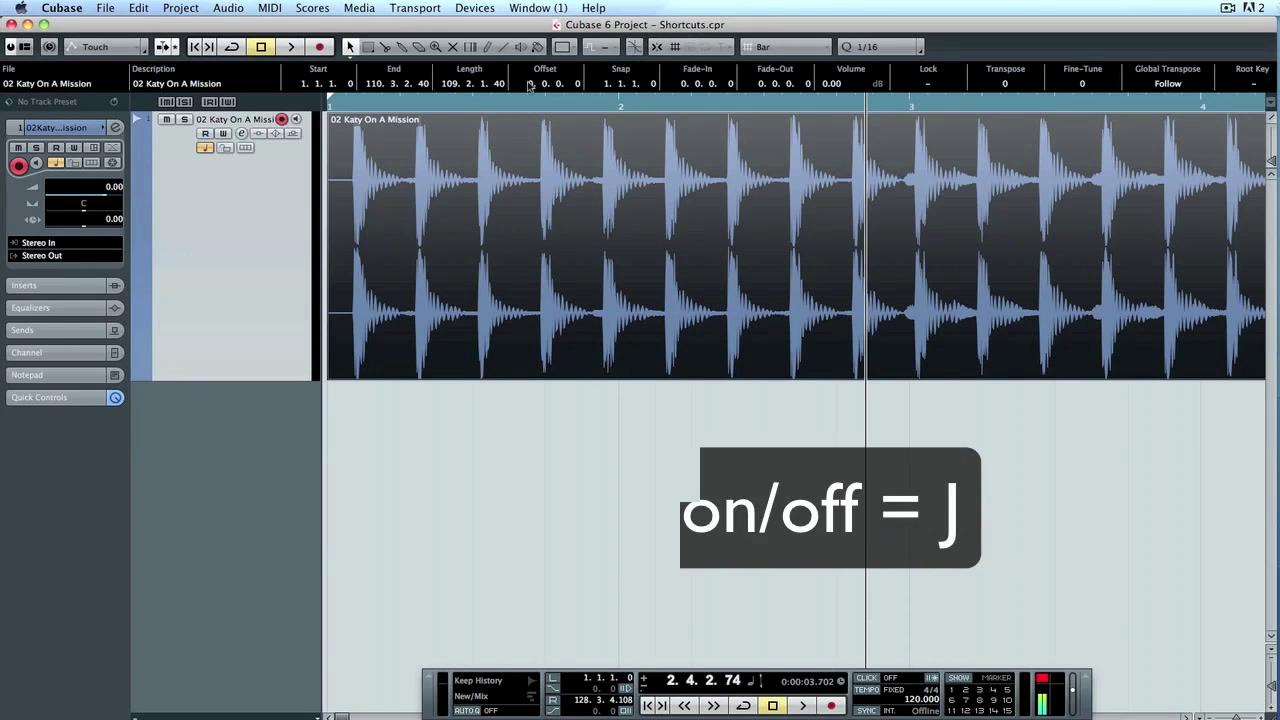
pyautogui.moveTo(332, 375); pyautogui.dragTo(356, 378)
# Zoom in and fine-tune the event's start to exactly 1.1.2.51
pyautogui.press('h')
pyautogui.press('h')
pyautogui.press('h')
pyautogui.press('h')
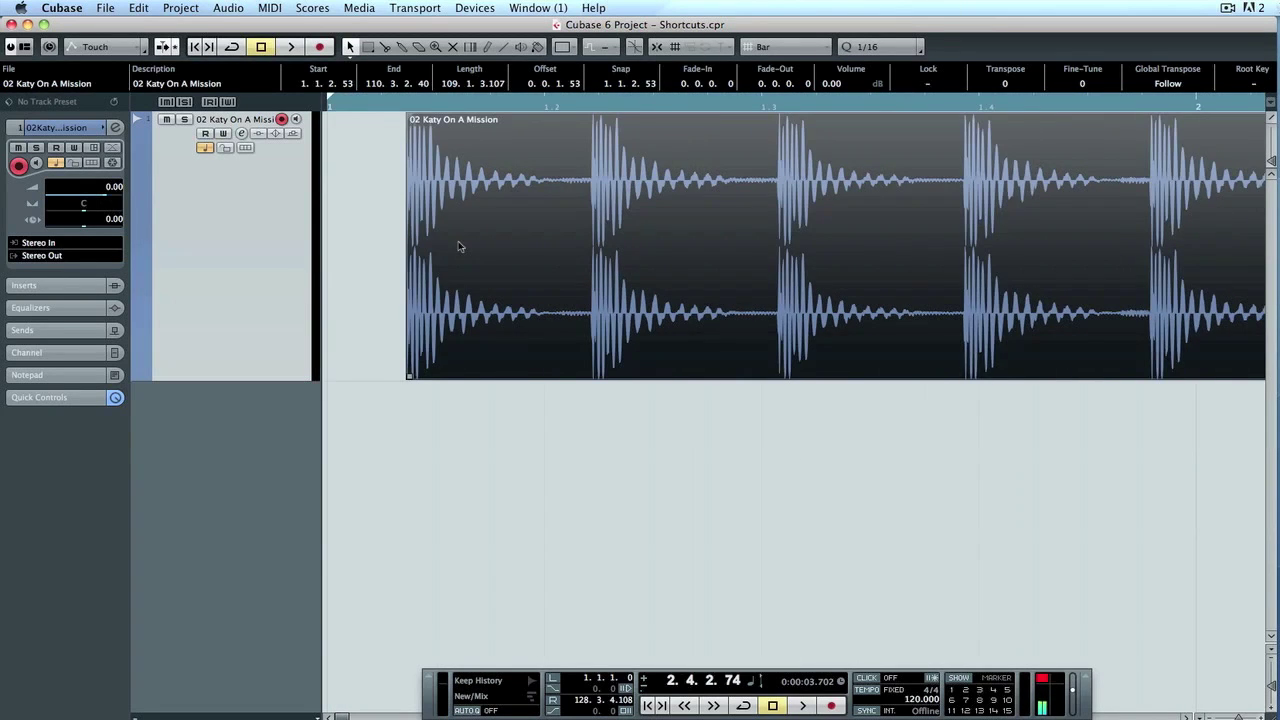
pyautogui.press('h')
pyautogui.press('h')
pyautogui.press('h')
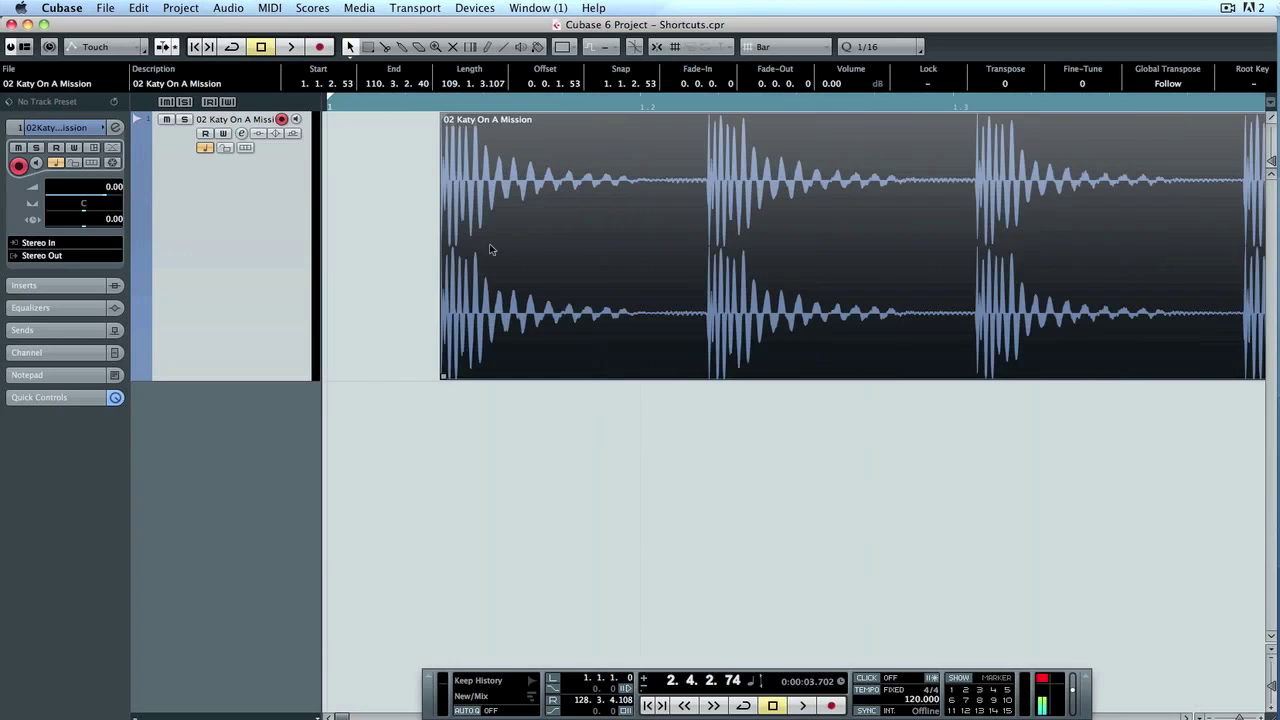
pyautogui.press('h')
pyautogui.press('h')
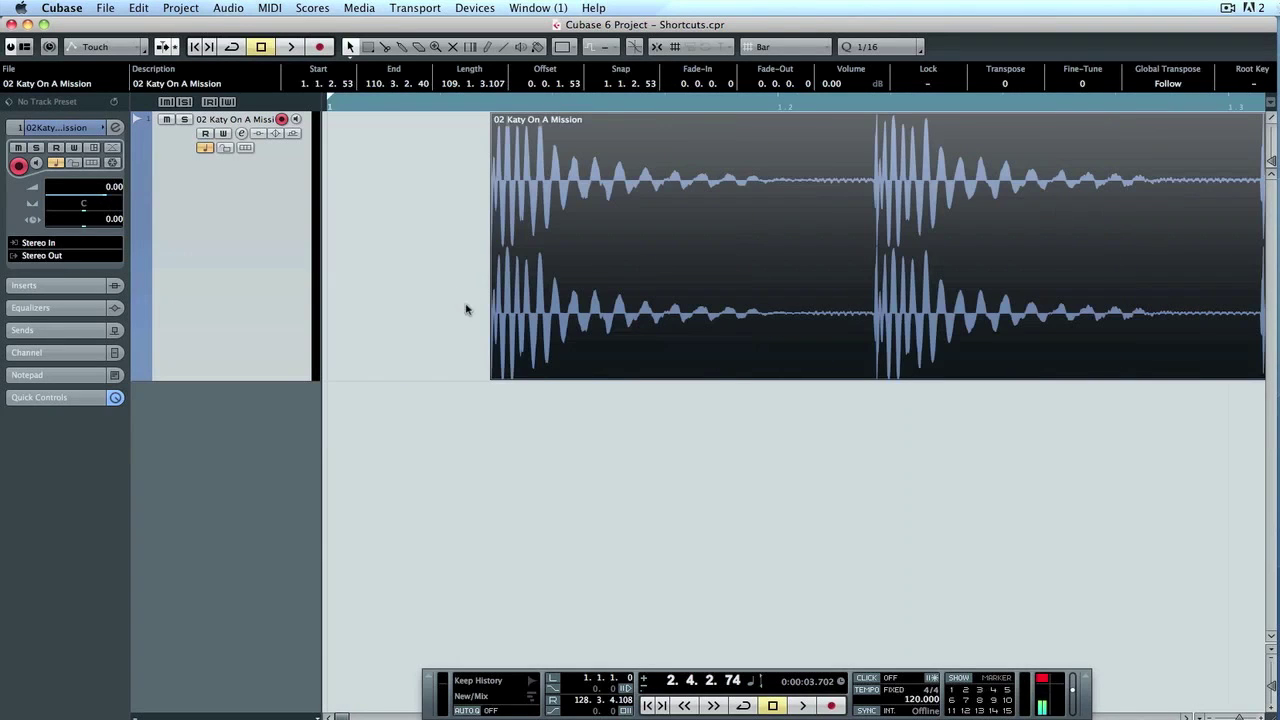
pyautogui.moveTo(491, 377)
pyautogui.mouseDown()
pyautogui.moveTo(472, 377)
pyautogui.moveTo(489, 377)
pyautogui.mouseUp()
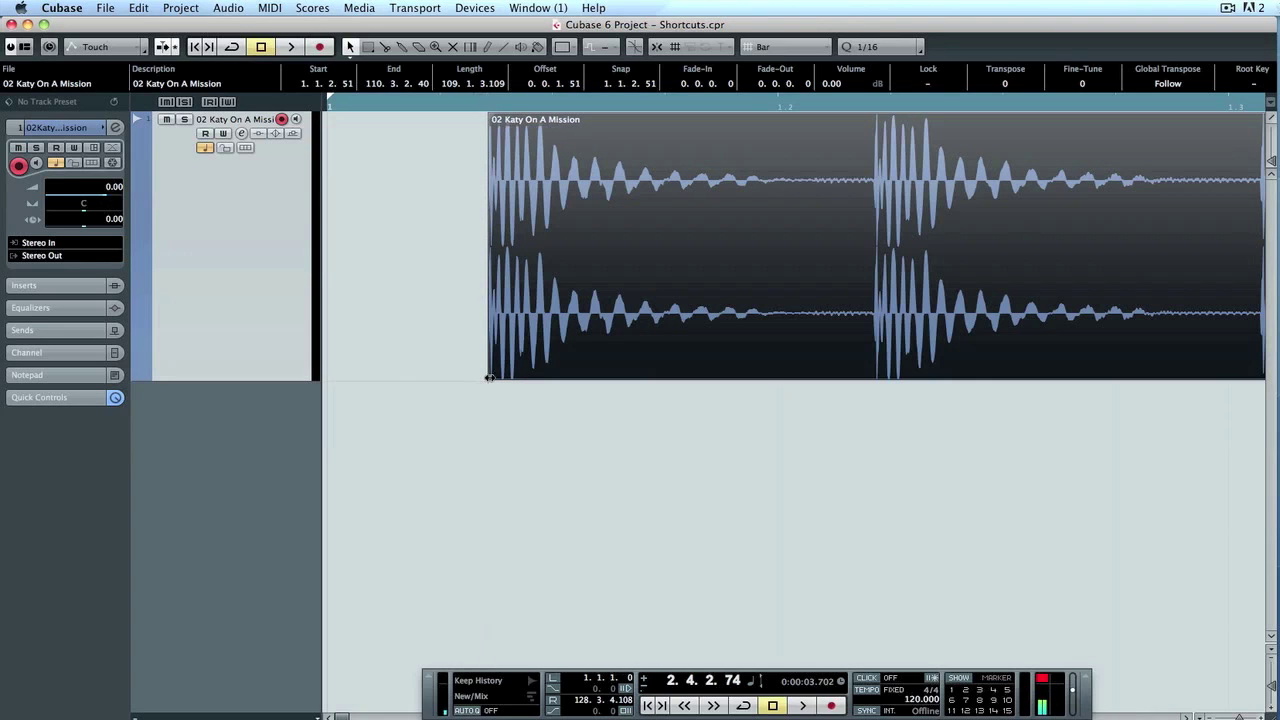
pyautogui.press('g')
pyautogui.press('g')
pyautogui.press('g')
pyautogui.press('g')
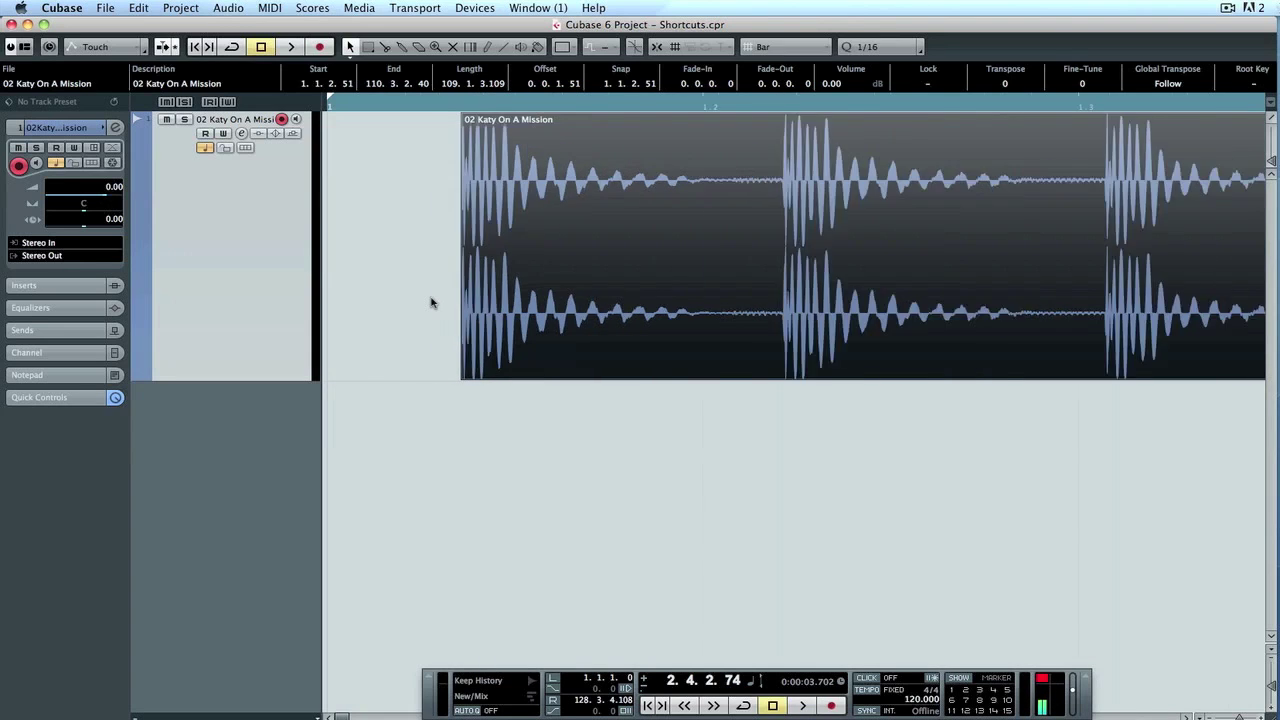
# Slide the trimmed event left so it begins at 1.1.1.0, then start playback
pyautogui.press('g')
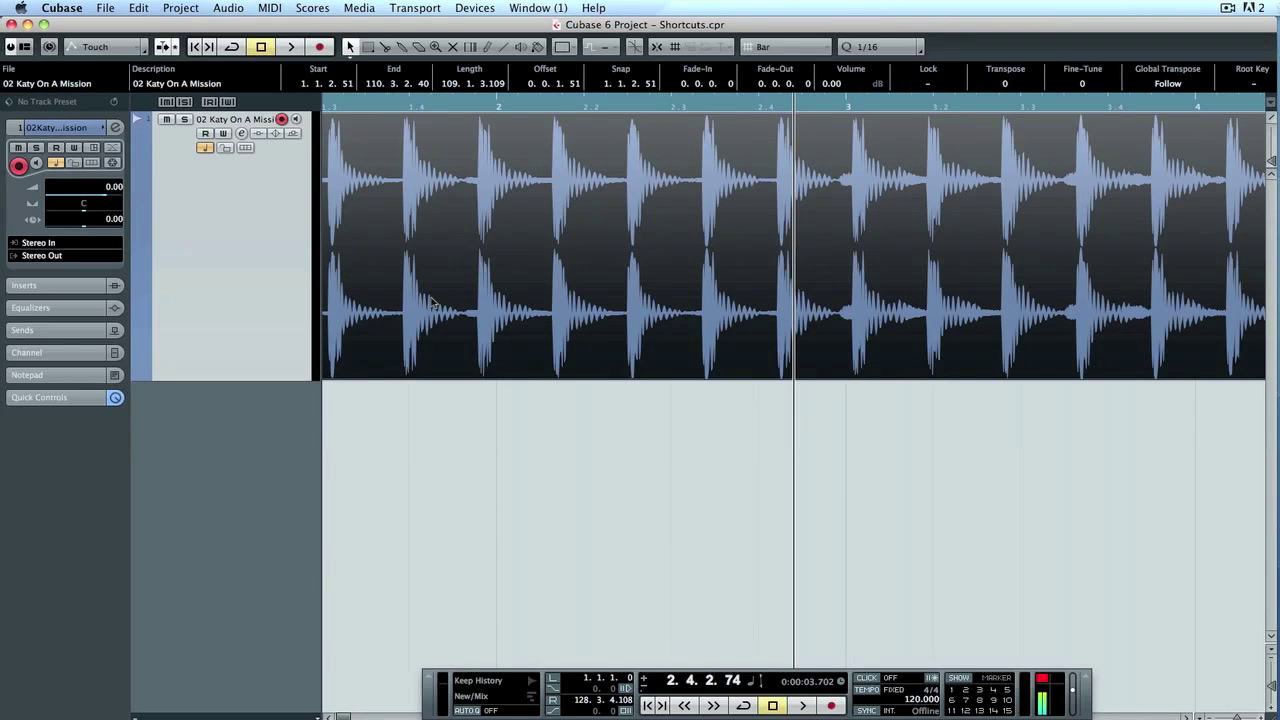
pyautogui.hscroll(-3, 440, 280)
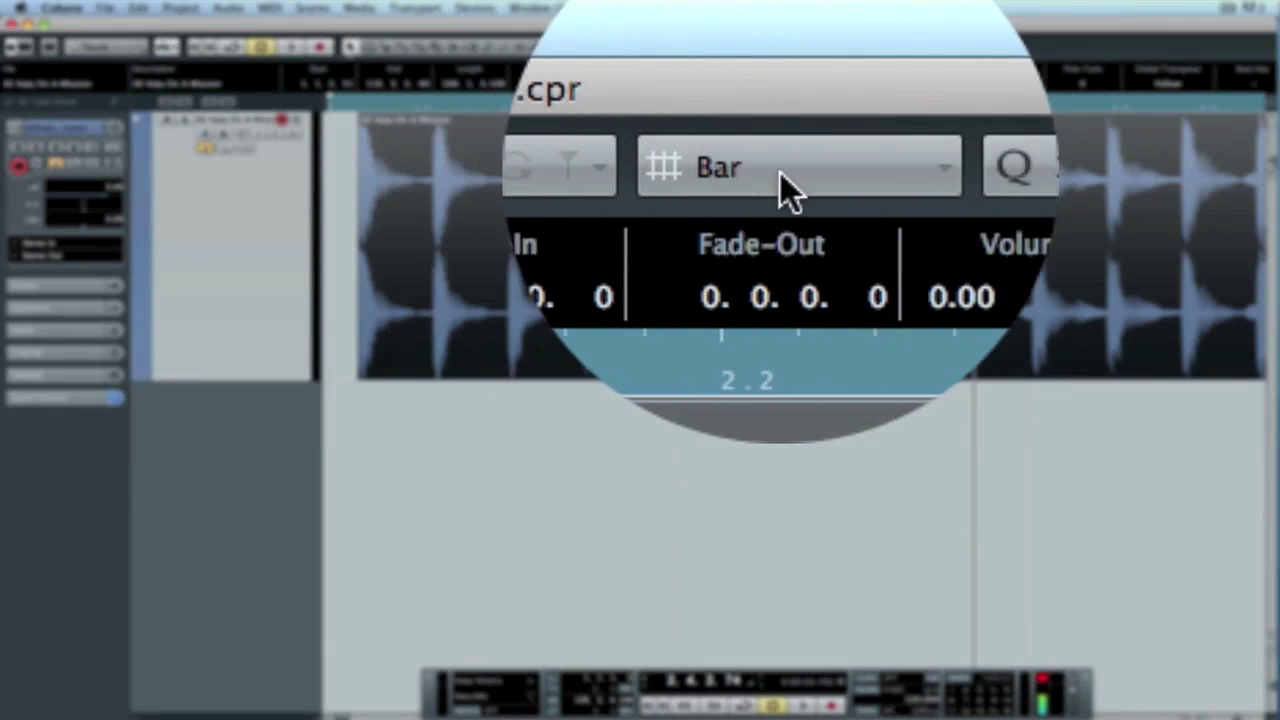
pyautogui.moveTo(755, 160); pyautogui.dragTo(717, 163)
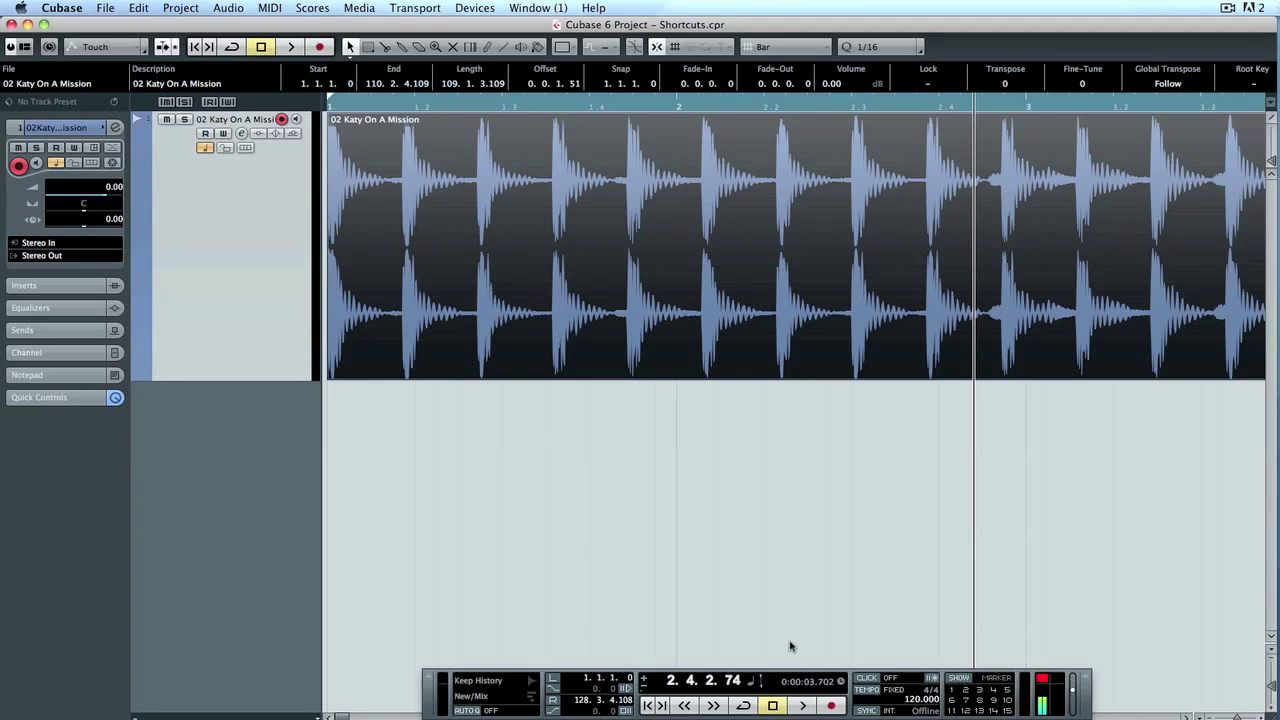
pyautogui.press('space')
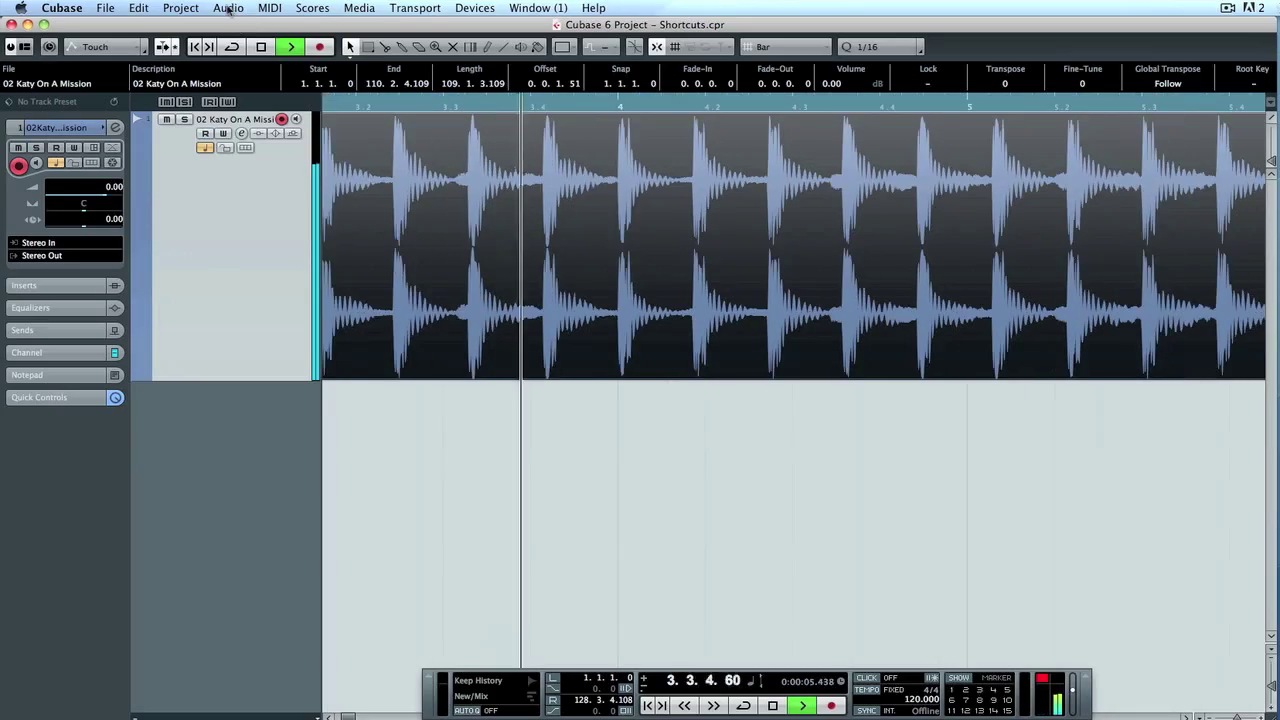
# Tap the song's tempo in the Project Beat Calculator, accepting about 140.7 BPM
pyautogui.click(228, 8)
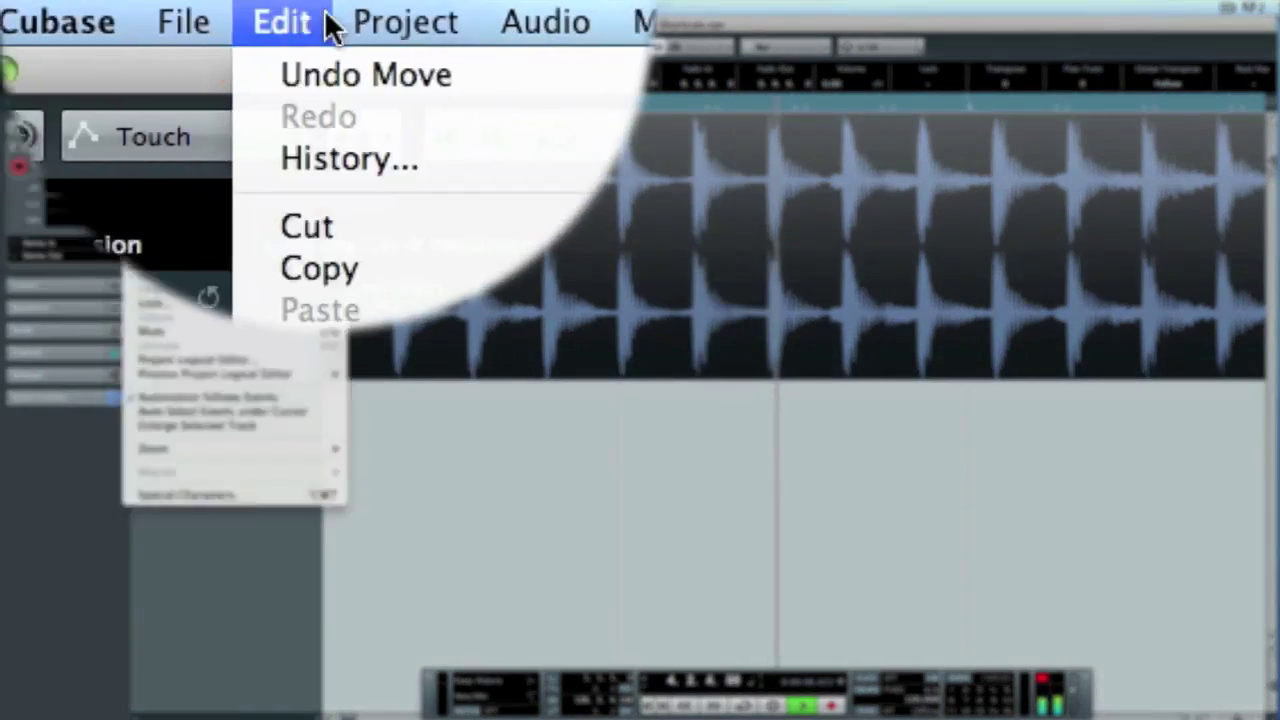
pyautogui.moveTo(181, 8)
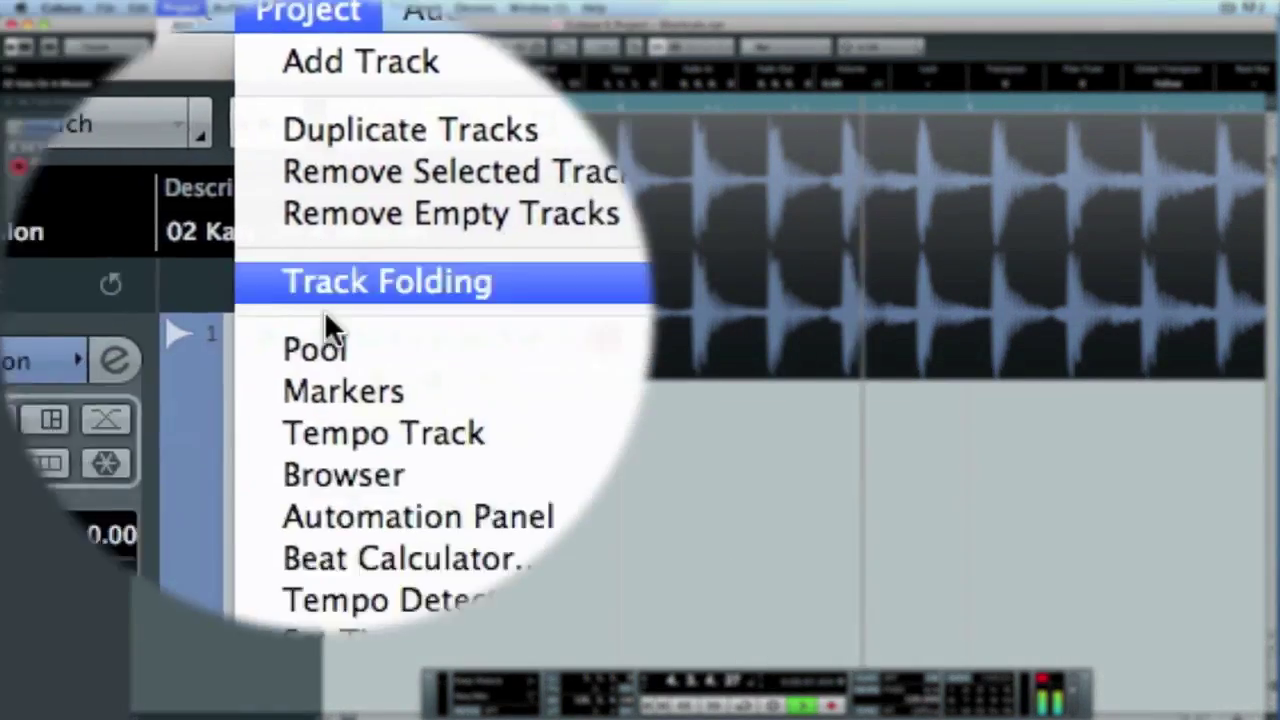
pyautogui.click(236, 217)
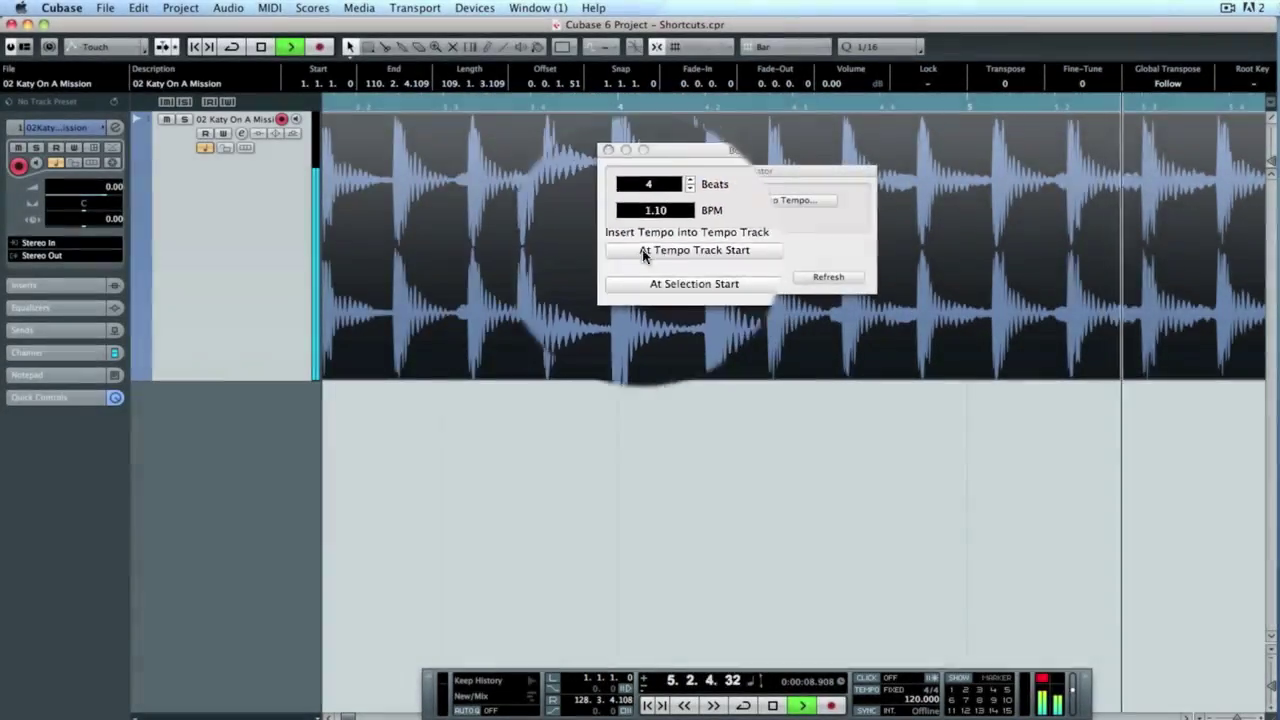
pyautogui.click(793, 201)
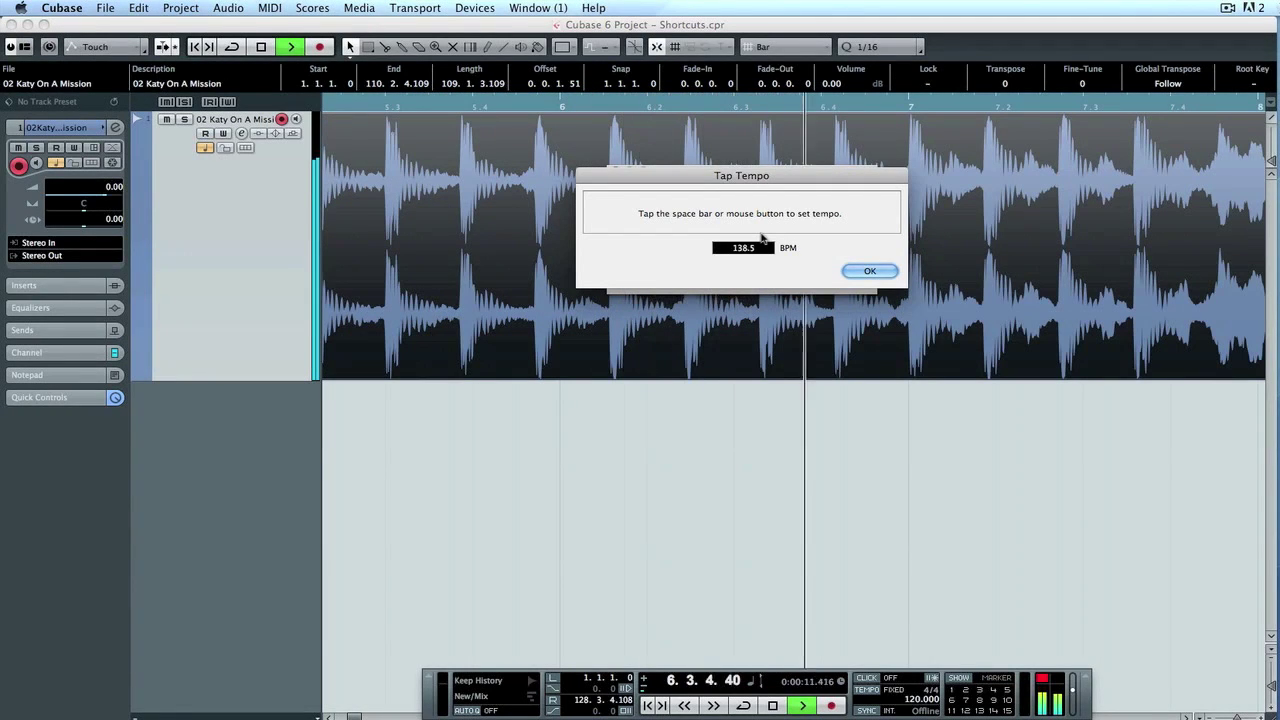
pyautogui.press('space')
pyautogui.press('space')
pyautogui.press('space')
pyautogui.press('space')
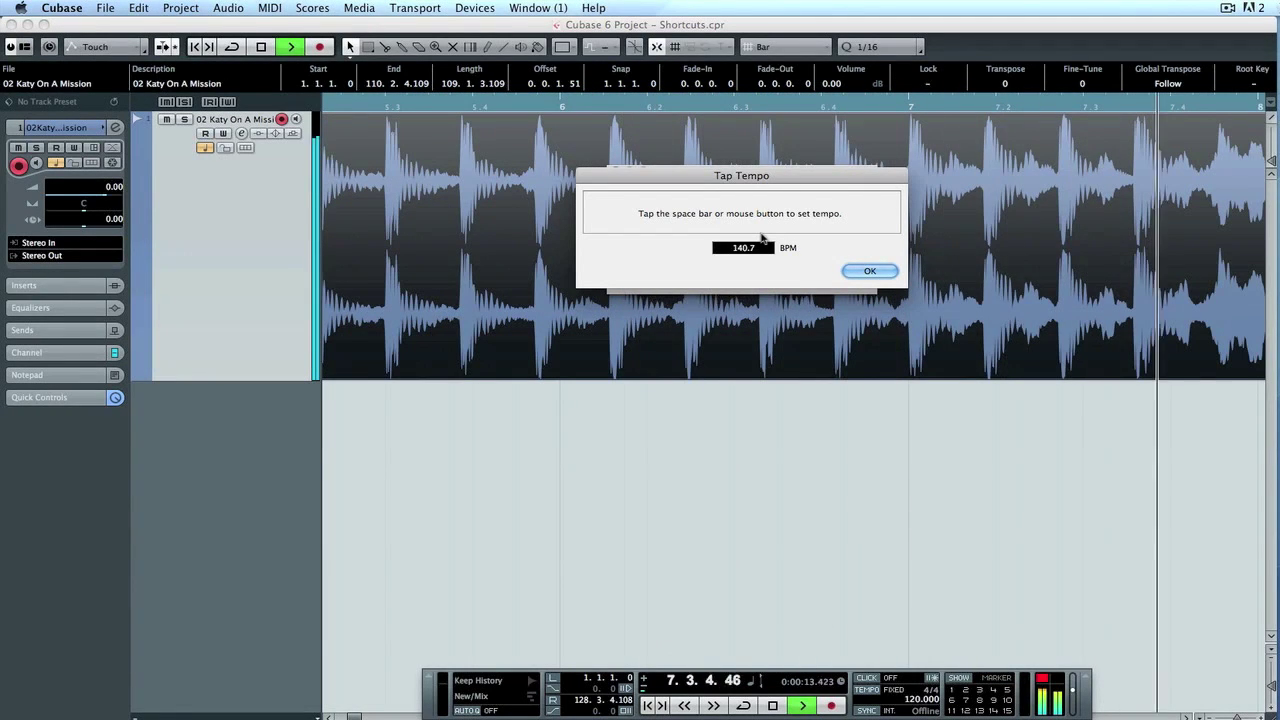
pyautogui.click(845, 273)
pyautogui.press('space')
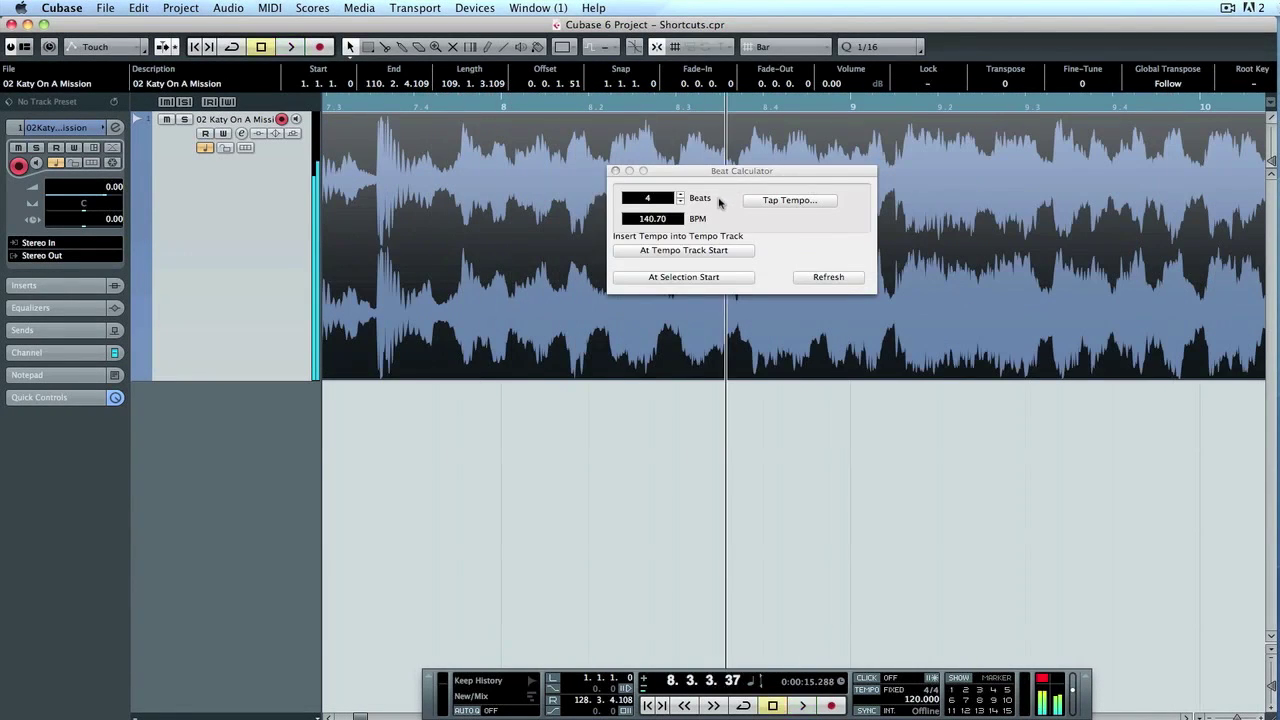
pyautogui.click(616, 172)
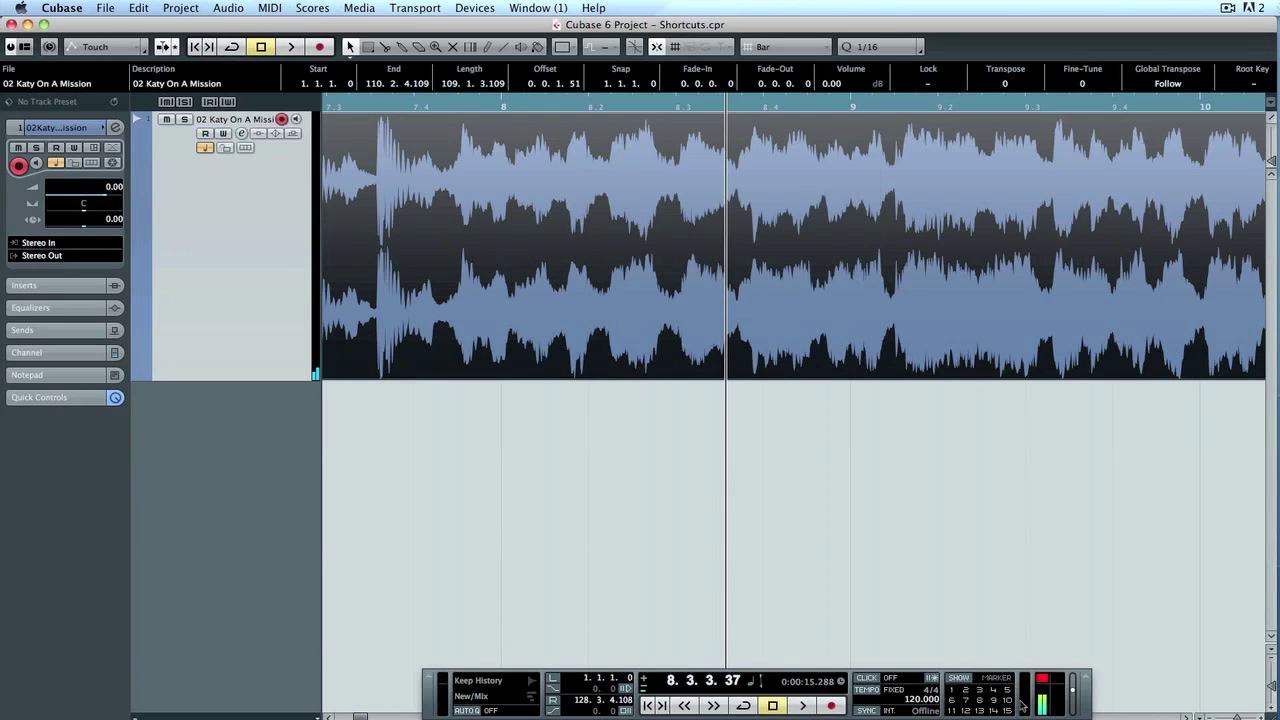
# Set the transport's project tempo to 140 BPM
pyautogui.doubleClick(921, 699)
pyautogui.write('14')
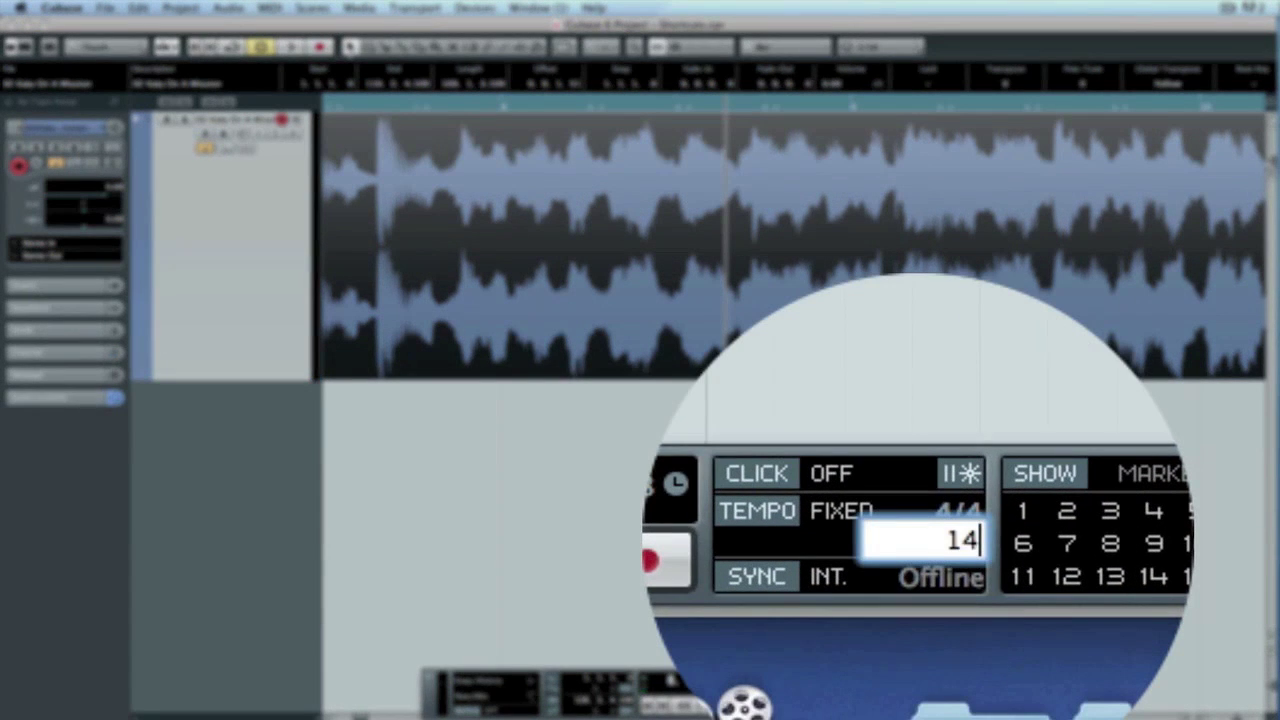
pyautogui.write('0')
pyautogui.press('Return')
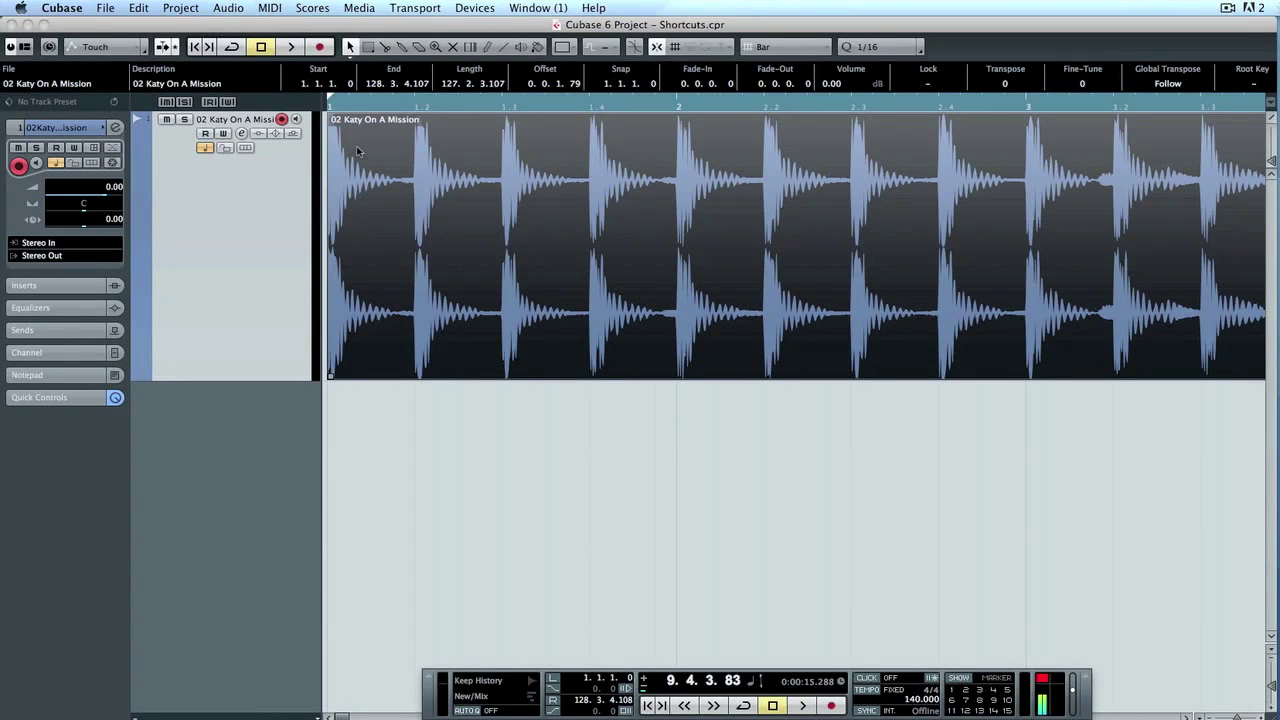
pyautogui.press('space')
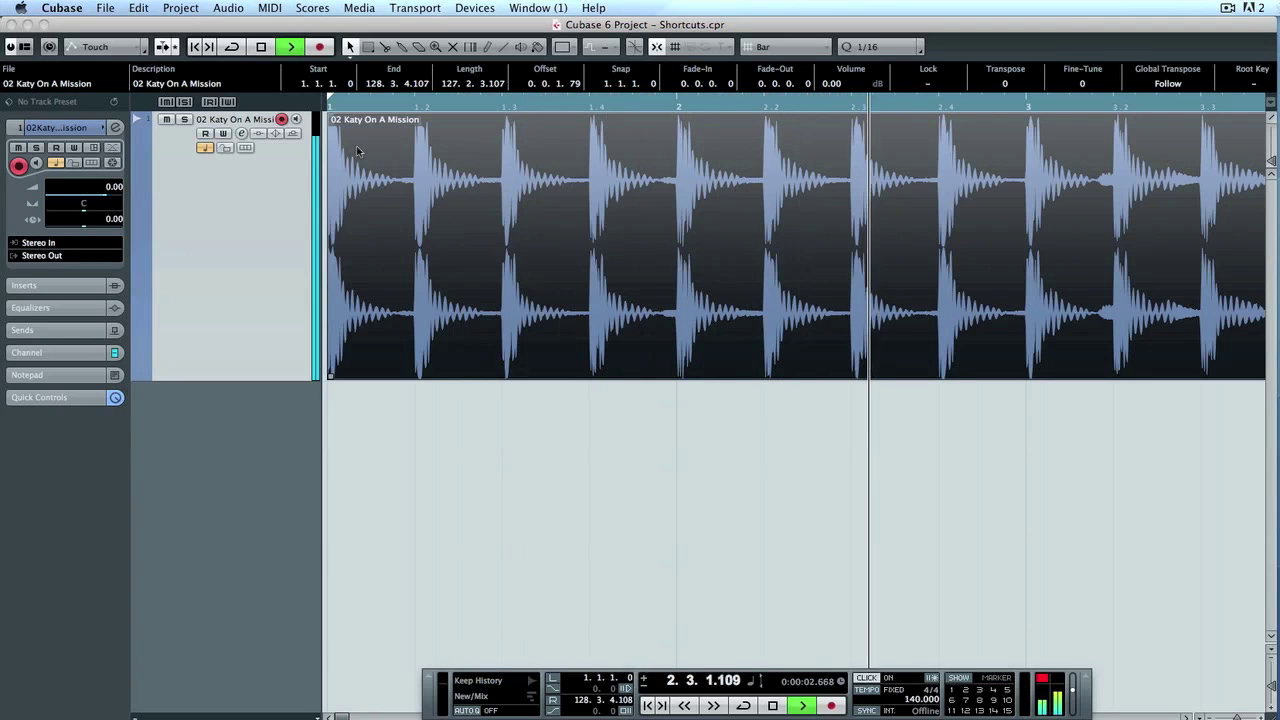
pyautogui.press('c')
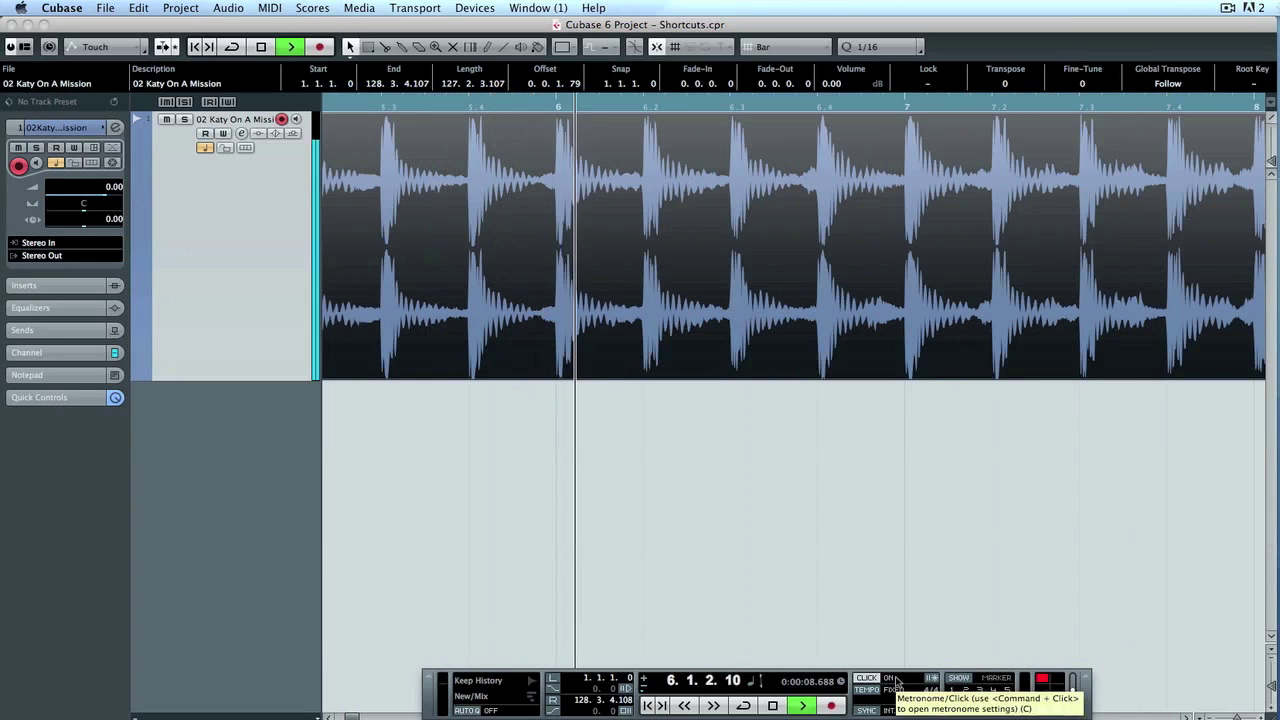
pyautogui.press('space')
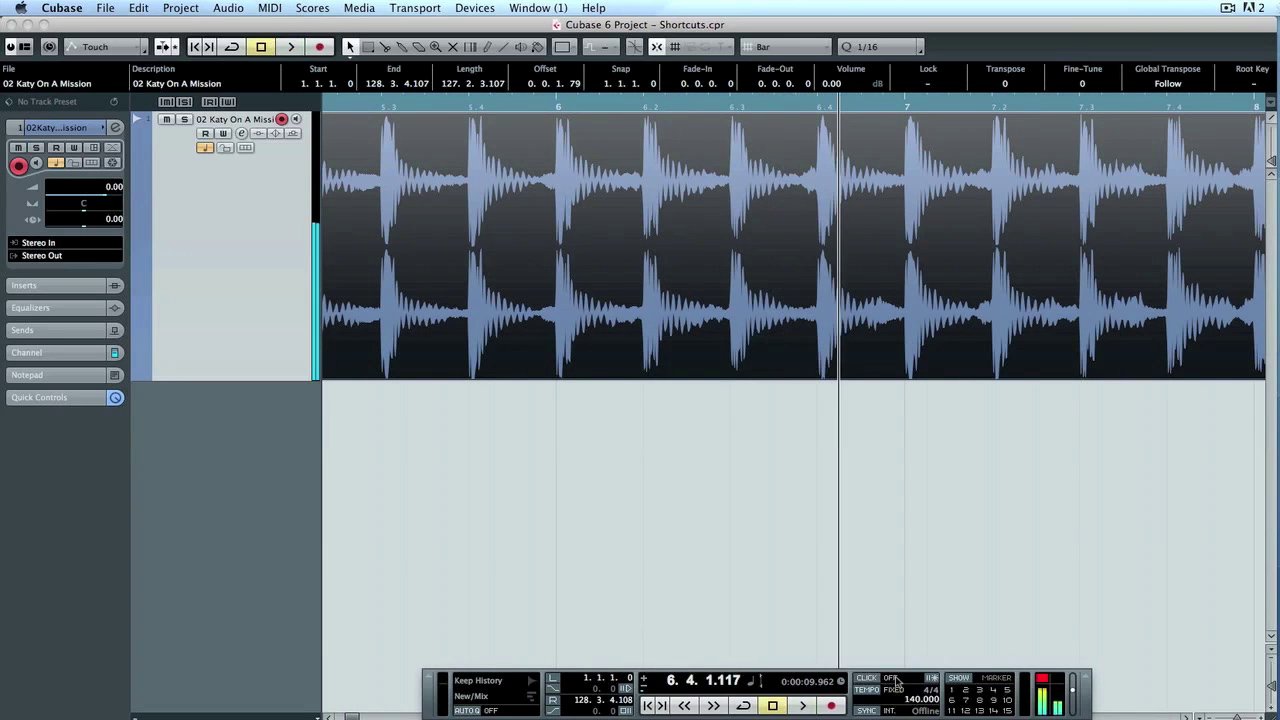
pyautogui.press('g')
pyautogui.press('g')
pyautogui.press('g')
pyautogui.press('g')
pyautogui.press('g')
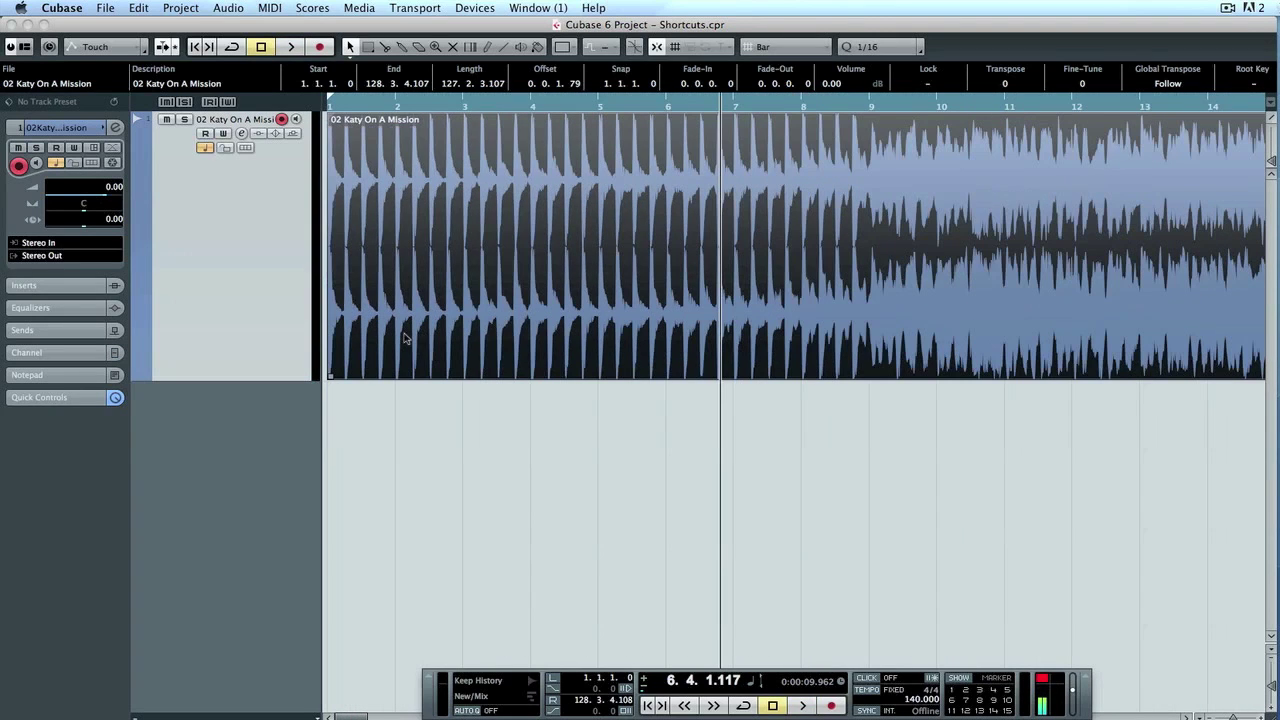
# Add an Arranger Track from the track list's right-click menu, creating Arranger Chain 1
pyautogui.press('h')
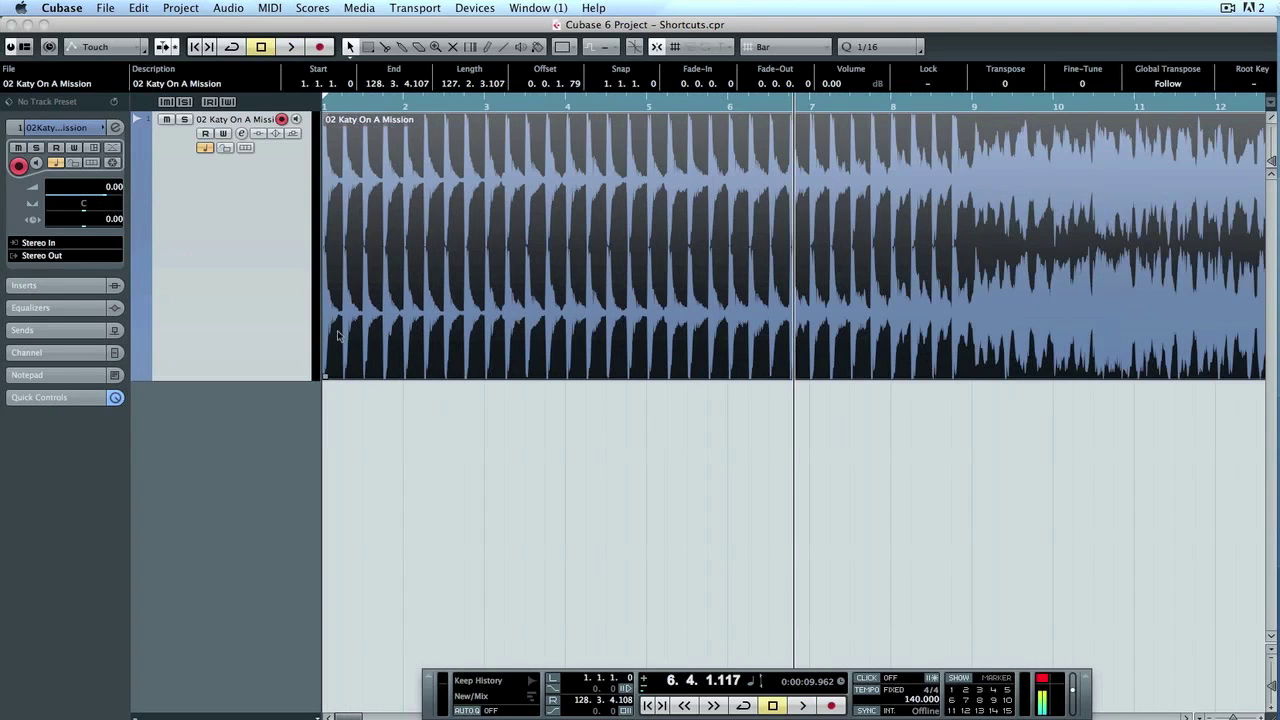
pyautogui.rightClick(225, 424)
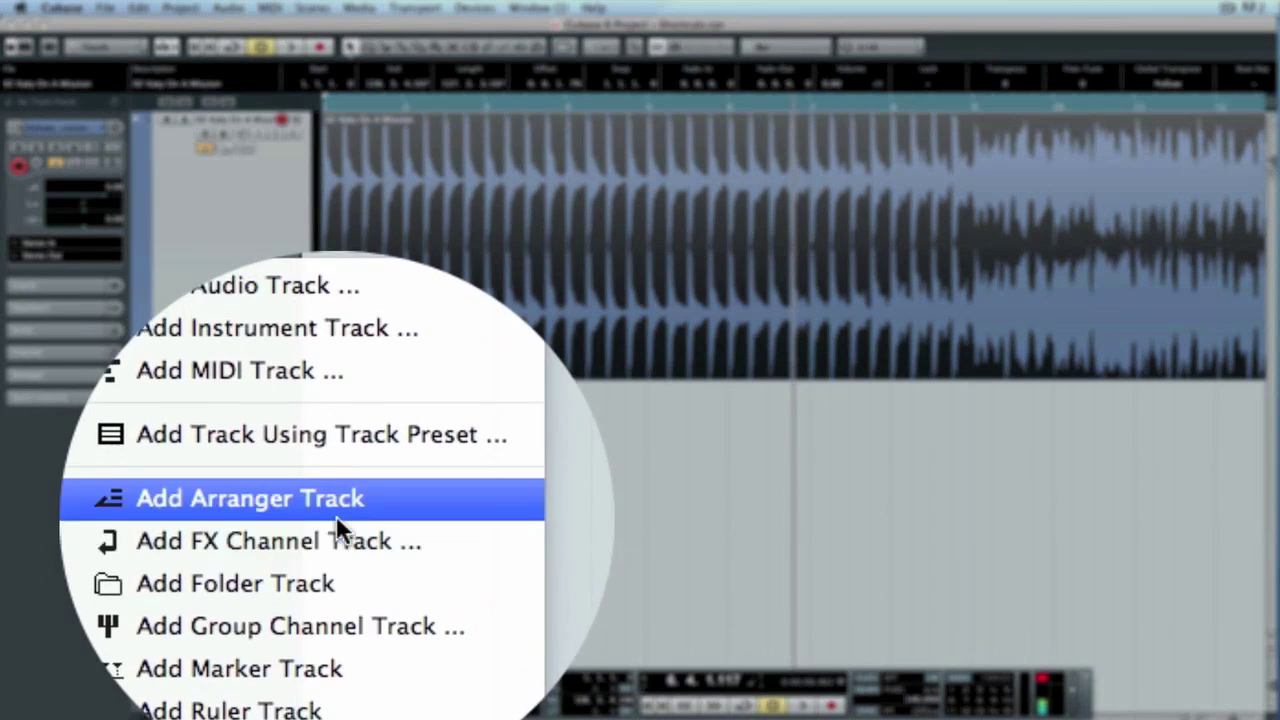
pyautogui.click(336, 512)
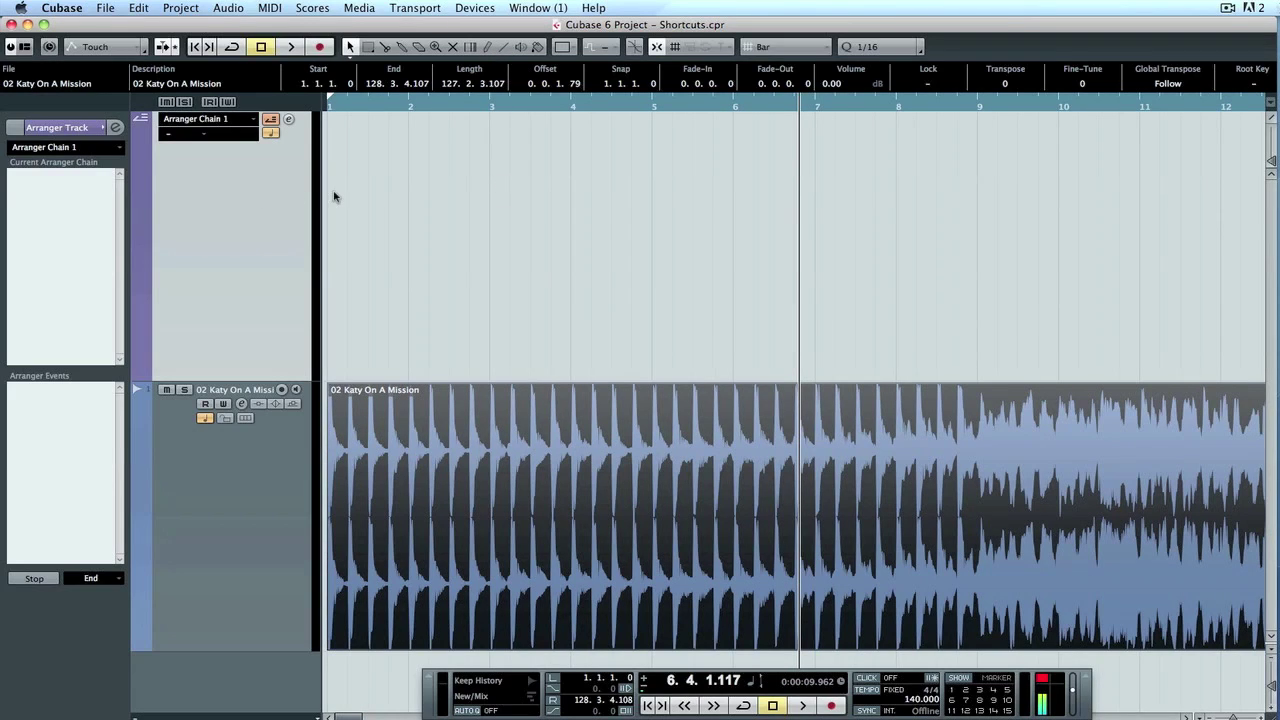
# Draw arranger event A from bar 1 to bar 9 with the Pencil while playing
pyautogui.press('Home')
pyautogui.press('space')
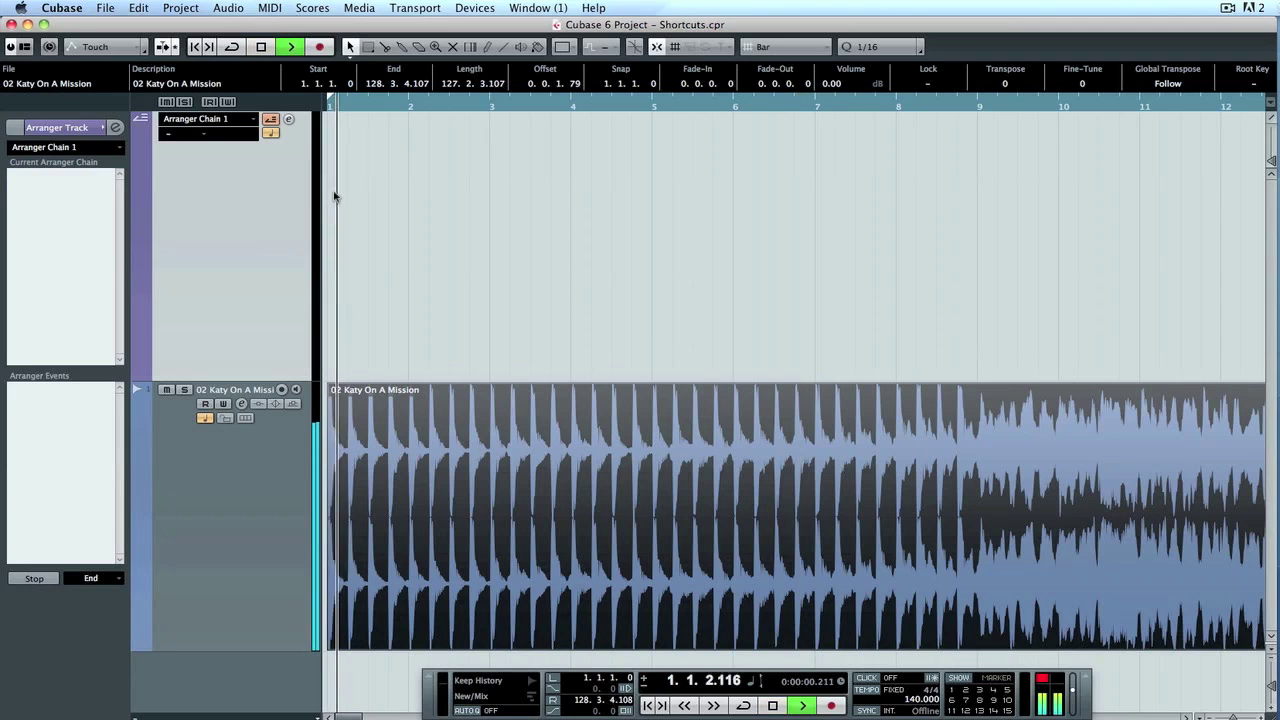
pyautogui.click(488, 47)
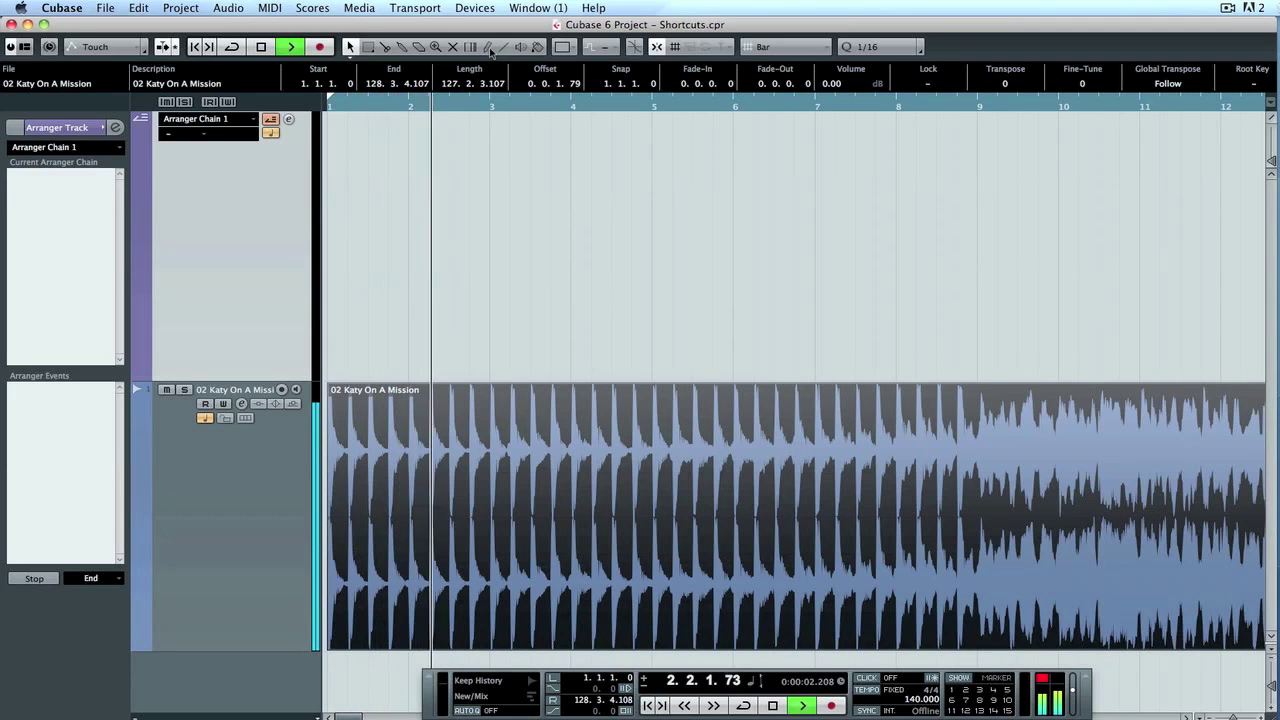
pyautogui.click(380, 163)
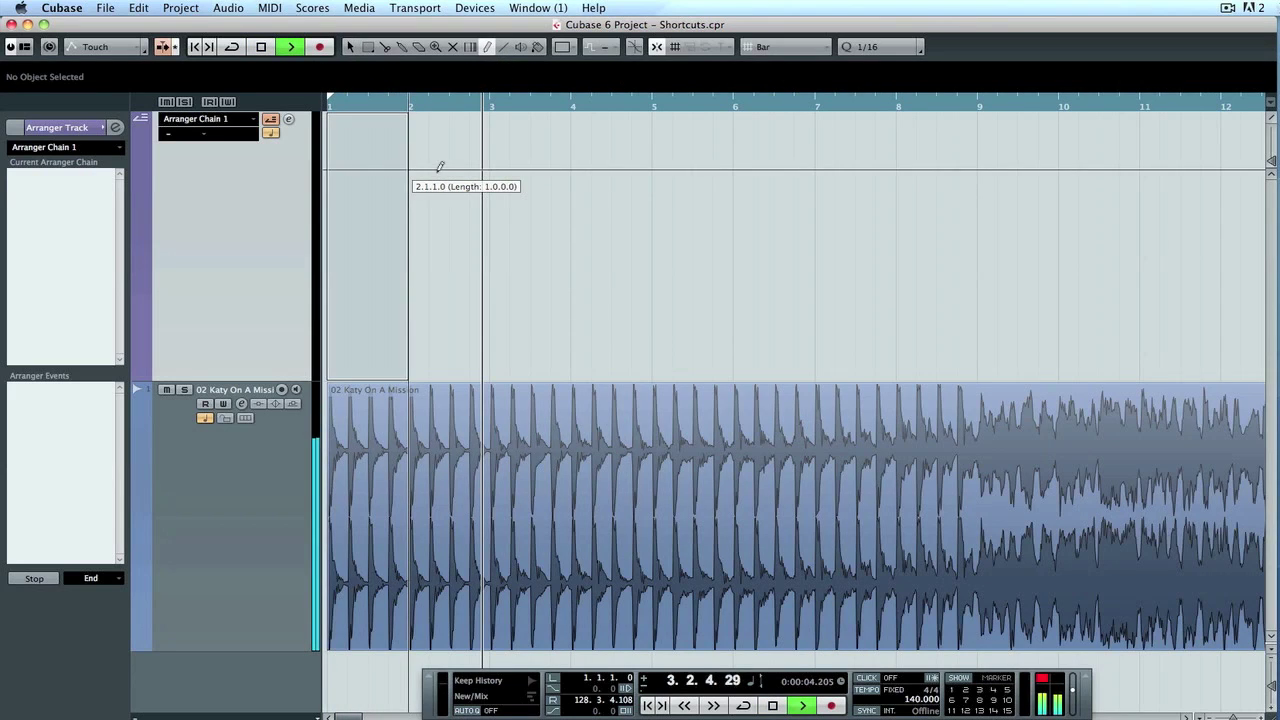
pyautogui.moveTo(439, 166); pyautogui.dragTo(943, 171)
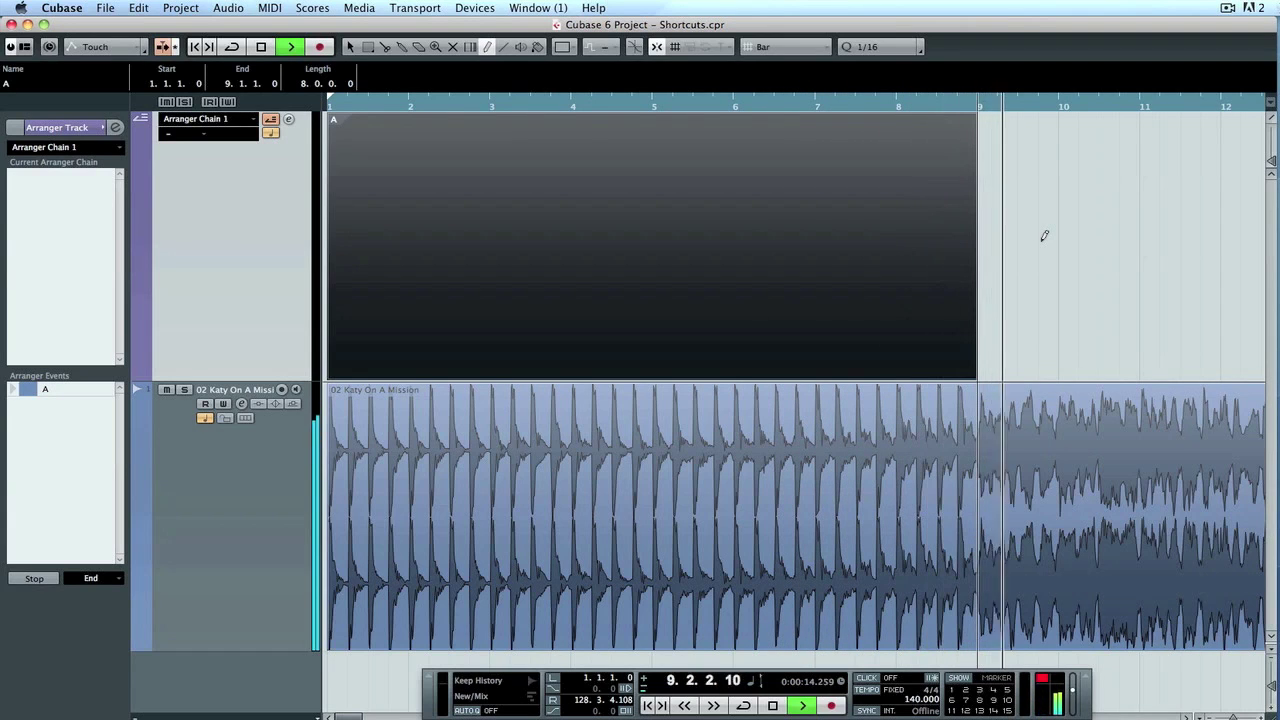
pyautogui.press('space')
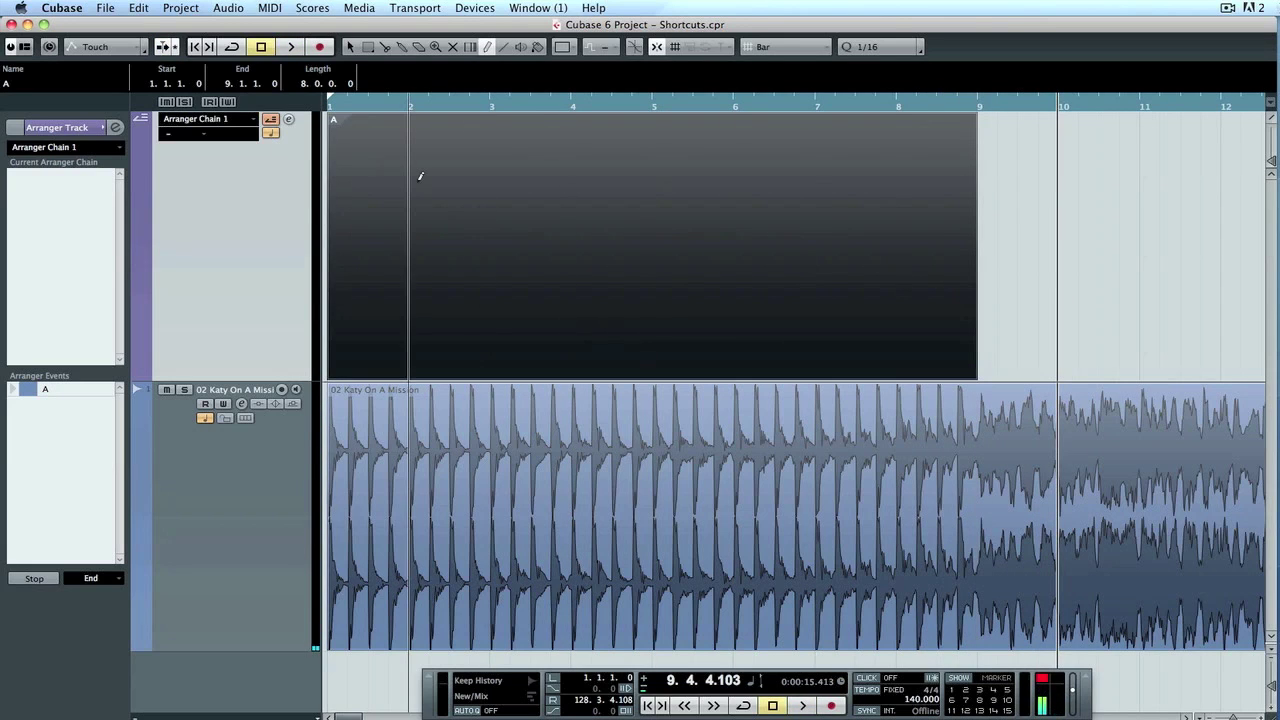
pyautogui.press('g')
pyautogui.press('g')
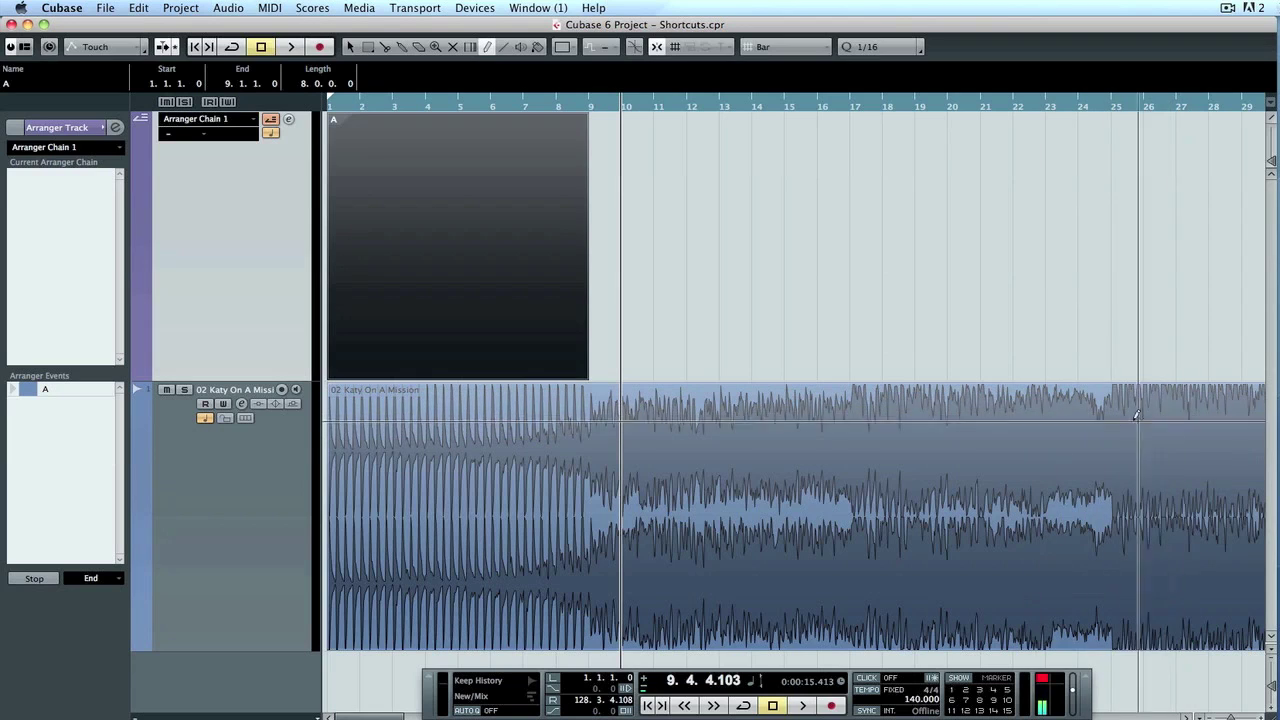
# Audition the song around bar 24, zooming out to see more bars
pyautogui.click(1073, 106)
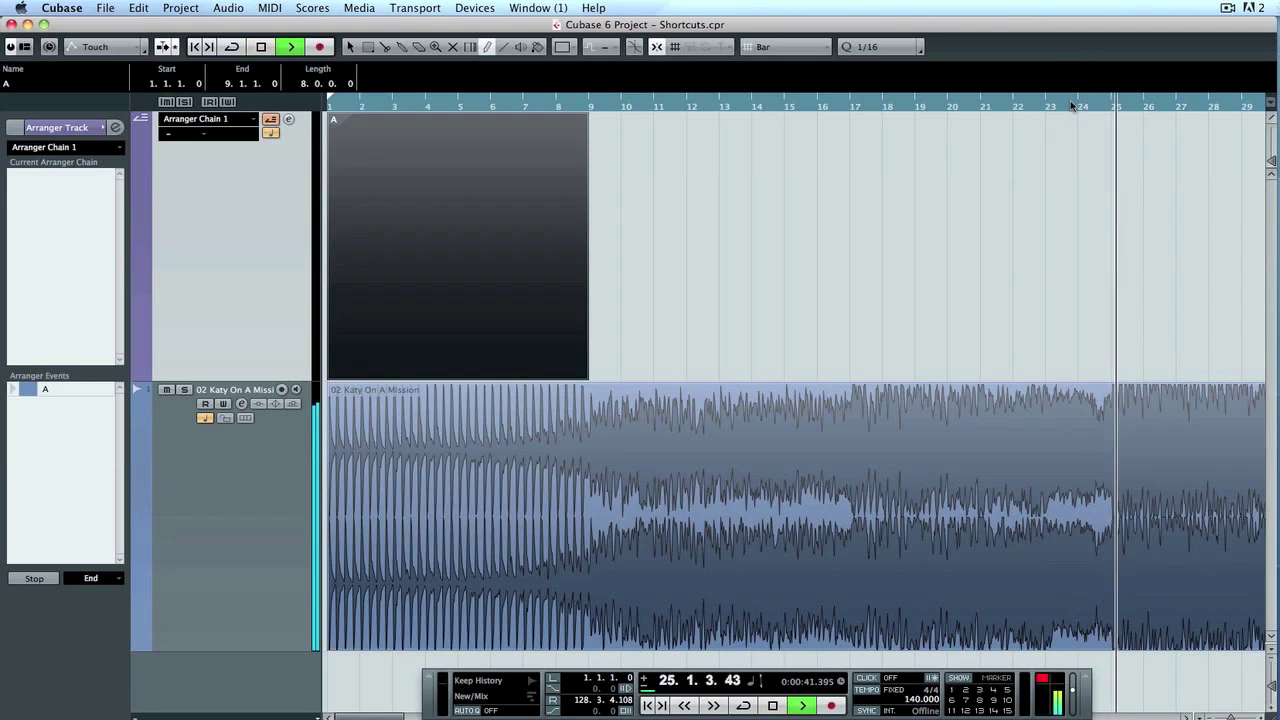
pyautogui.hscroll(5, 1026, 179)
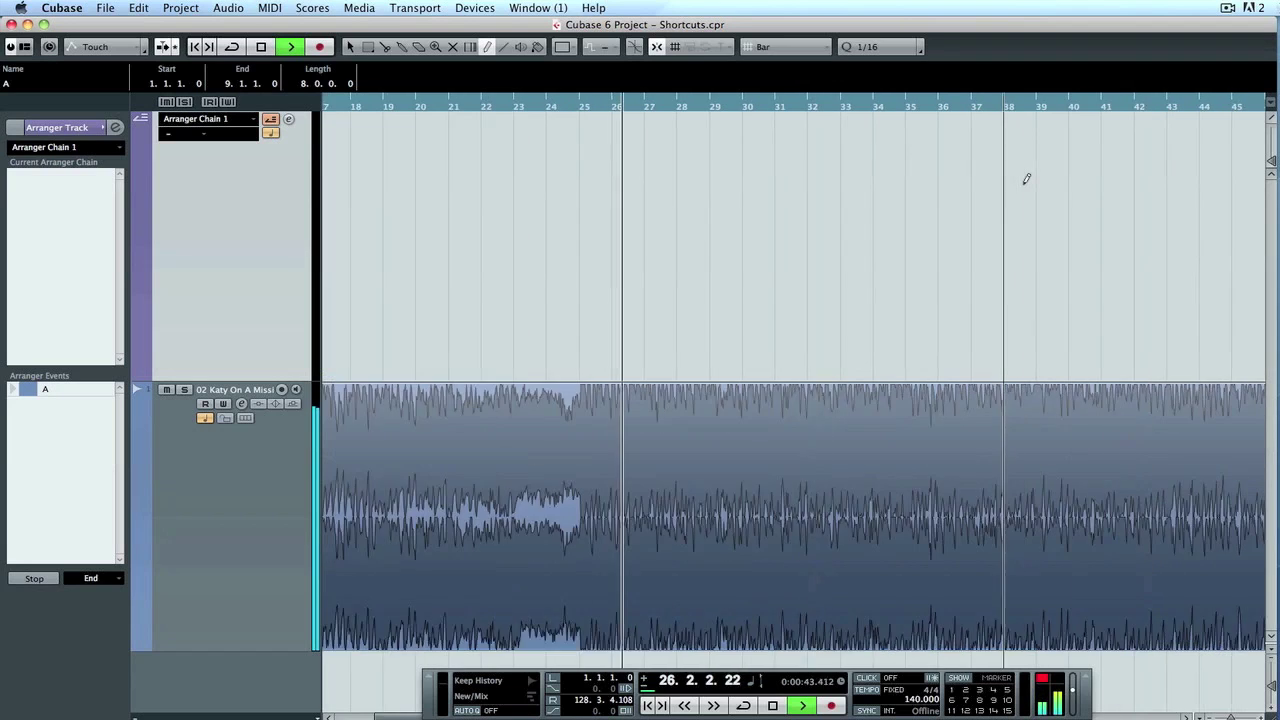
pyautogui.hscroll(-1, 1024, 178)
pyautogui.hscroll(1, 1030, 178)
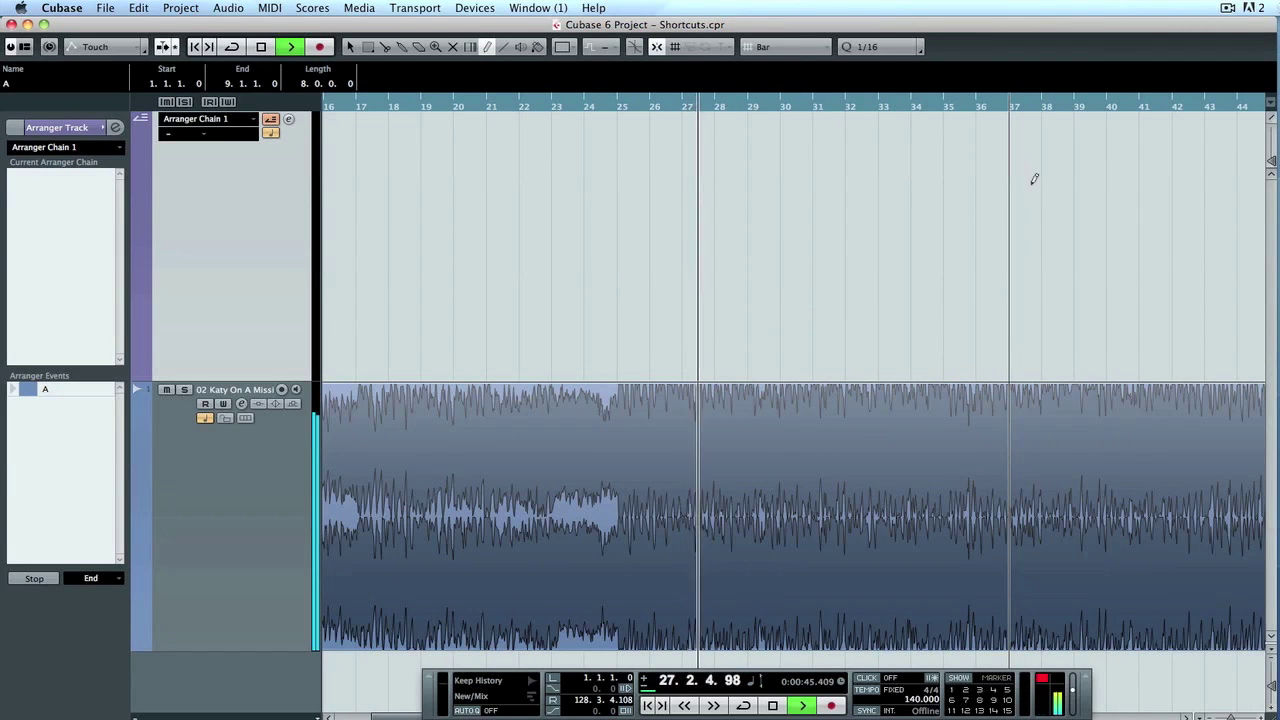
pyautogui.press('g')
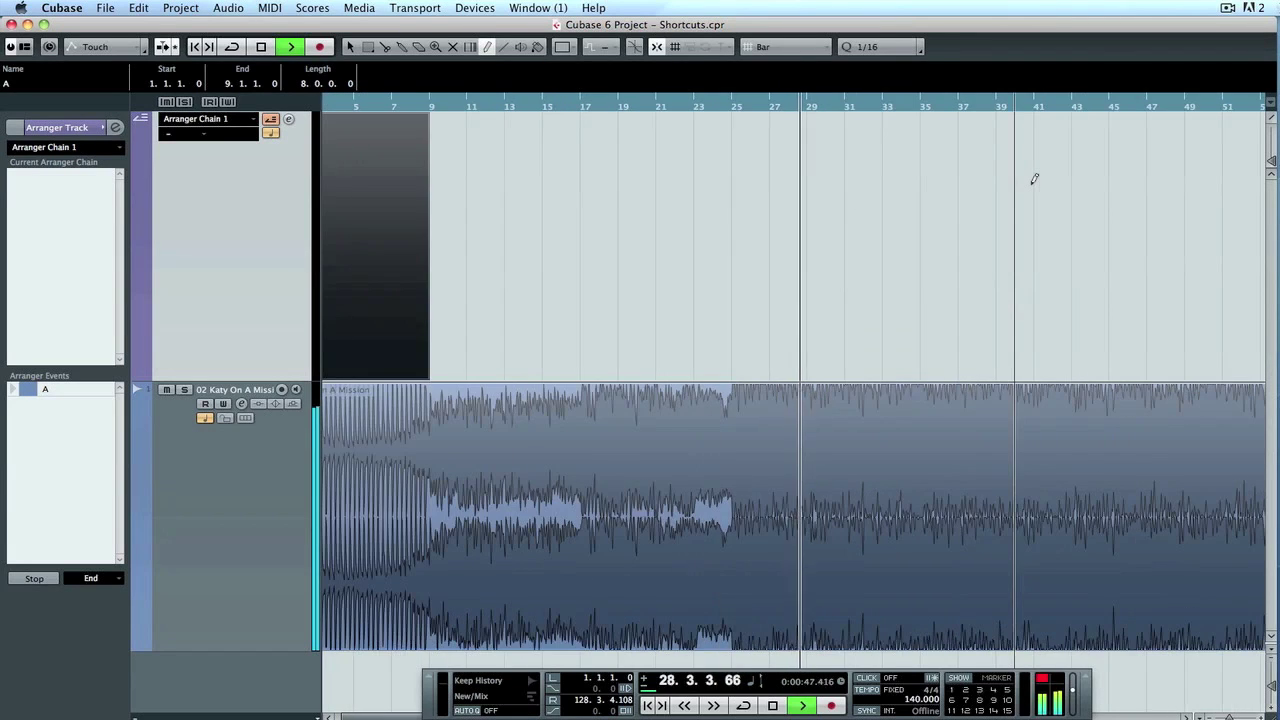
pyautogui.hscroll(5, 1034, 179)
pyautogui.hscroll(-5, 1034, 179)
pyautogui.hscroll(3, 1034, 179)
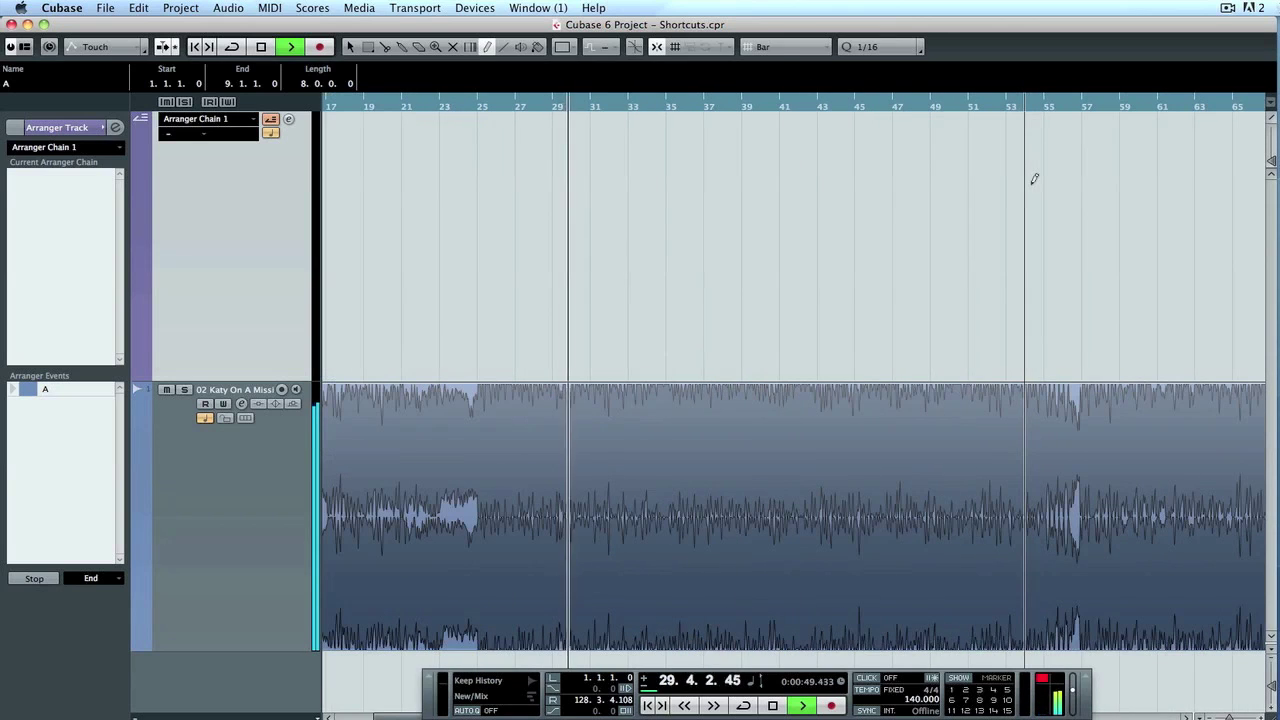
pyautogui.press('space')
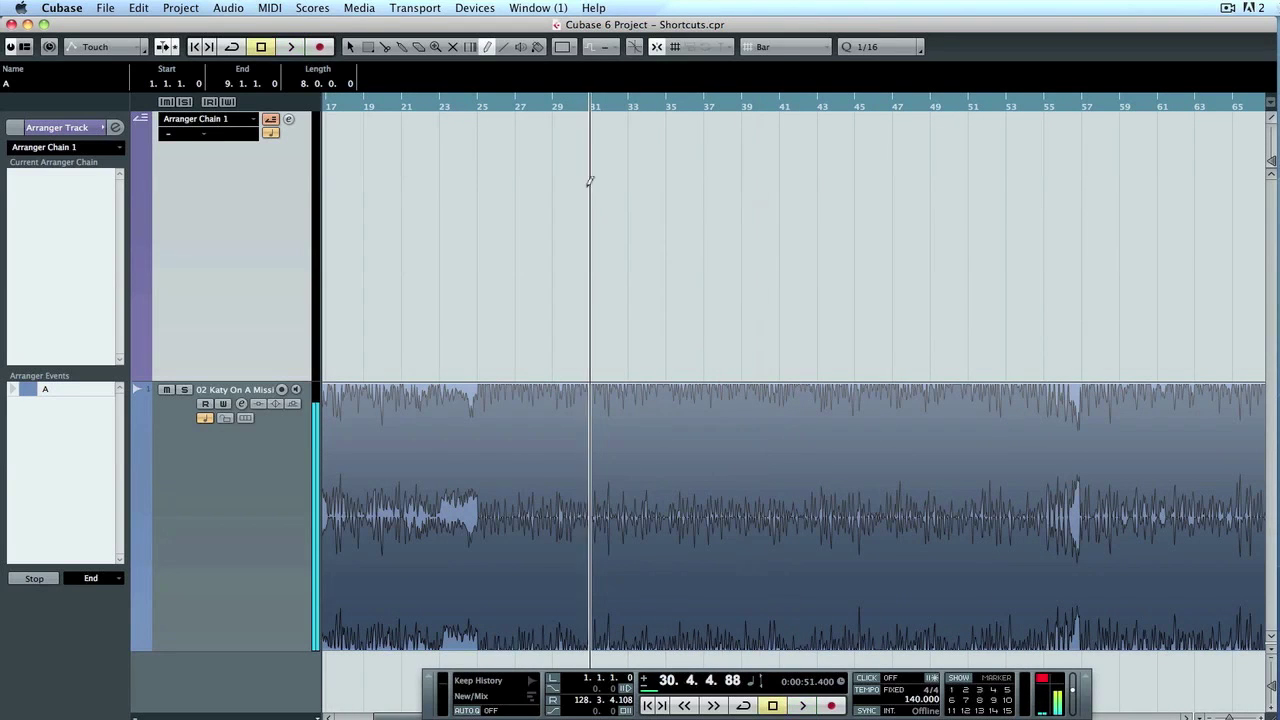
# Draw arranger section B from bar 25 to bar 57 and audition its end from bar 55
pyautogui.moveTo(494, 127); pyautogui.dragTo(1080, 146)
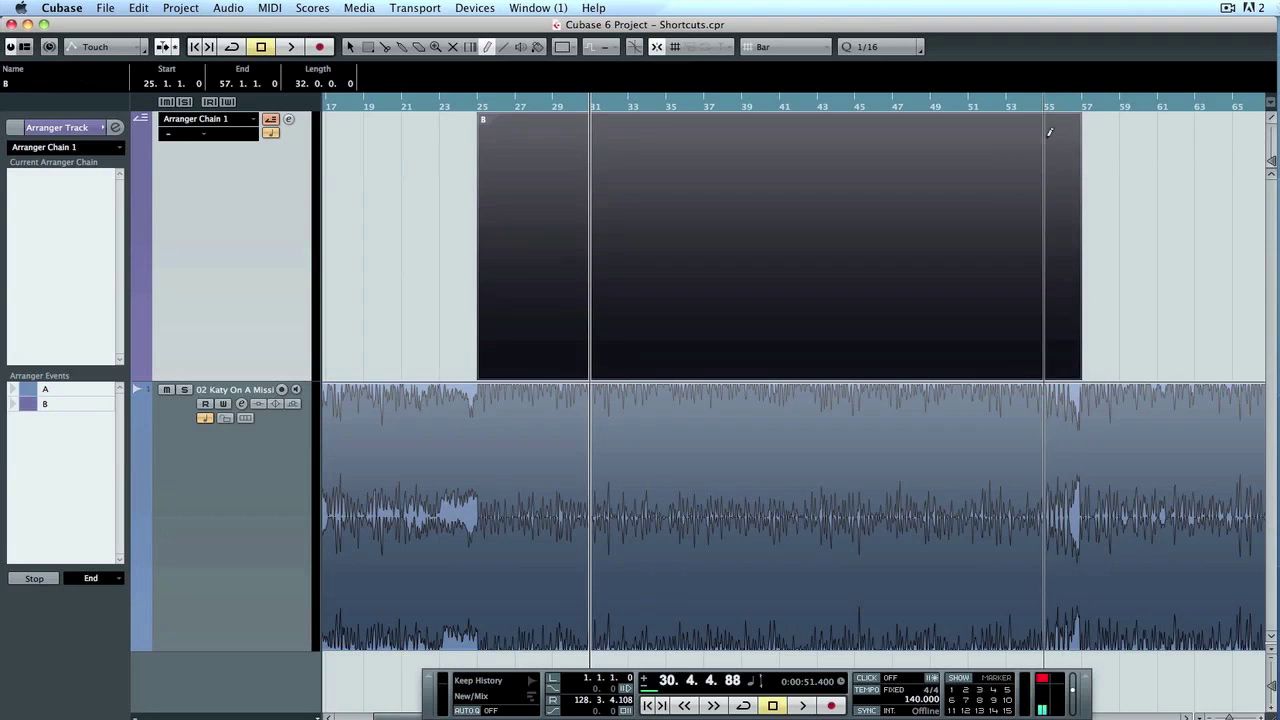
pyautogui.click(1040, 104)
pyautogui.press('space')
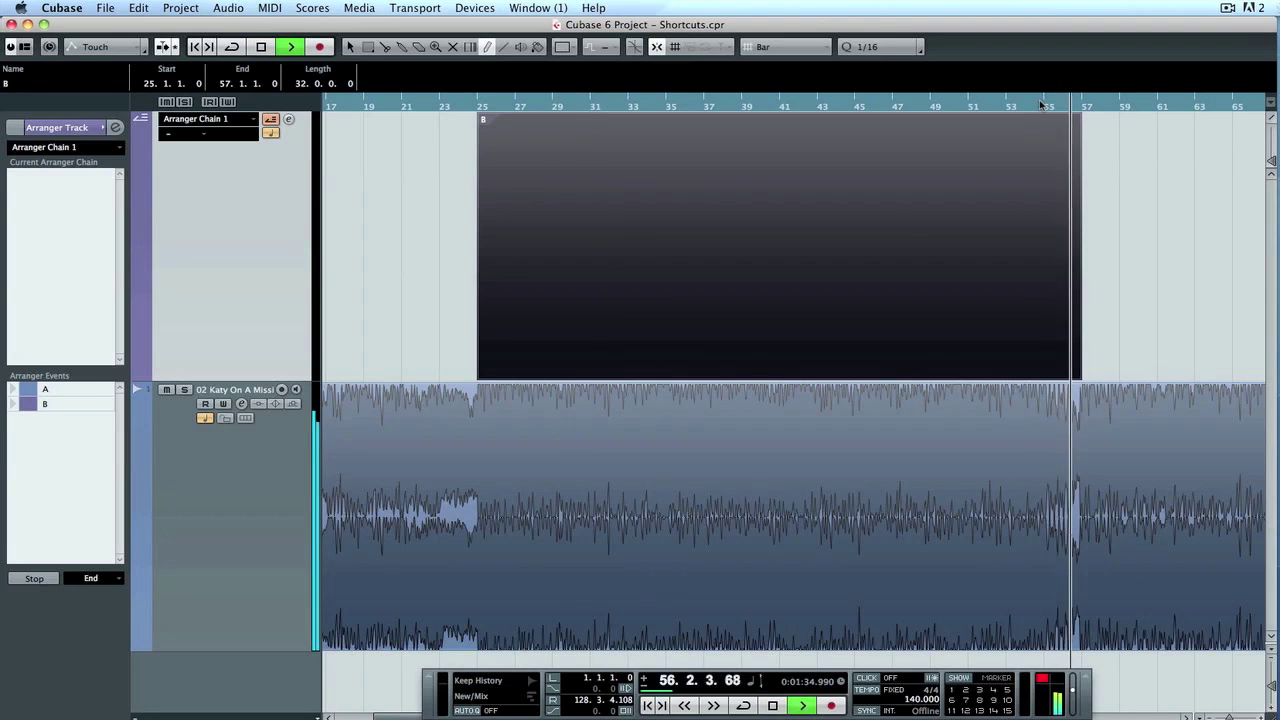
pyautogui.press('space')
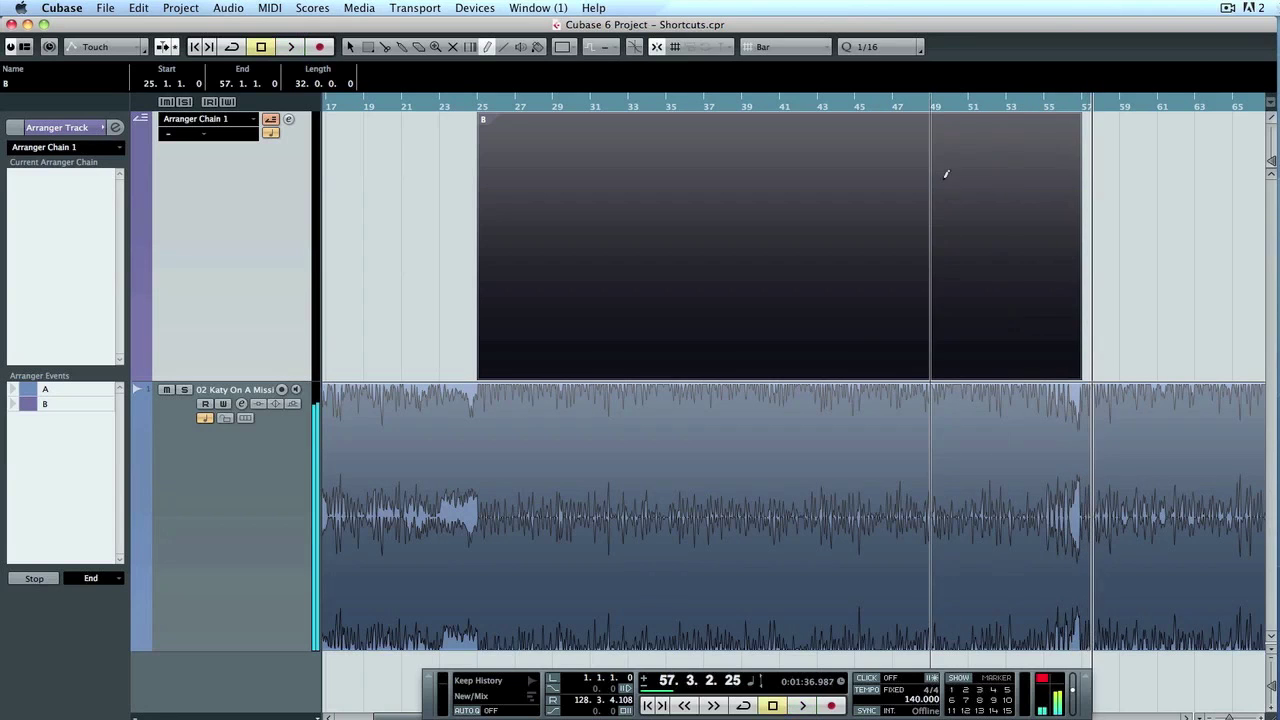
pyautogui.hscroll(-5, 688, 176)
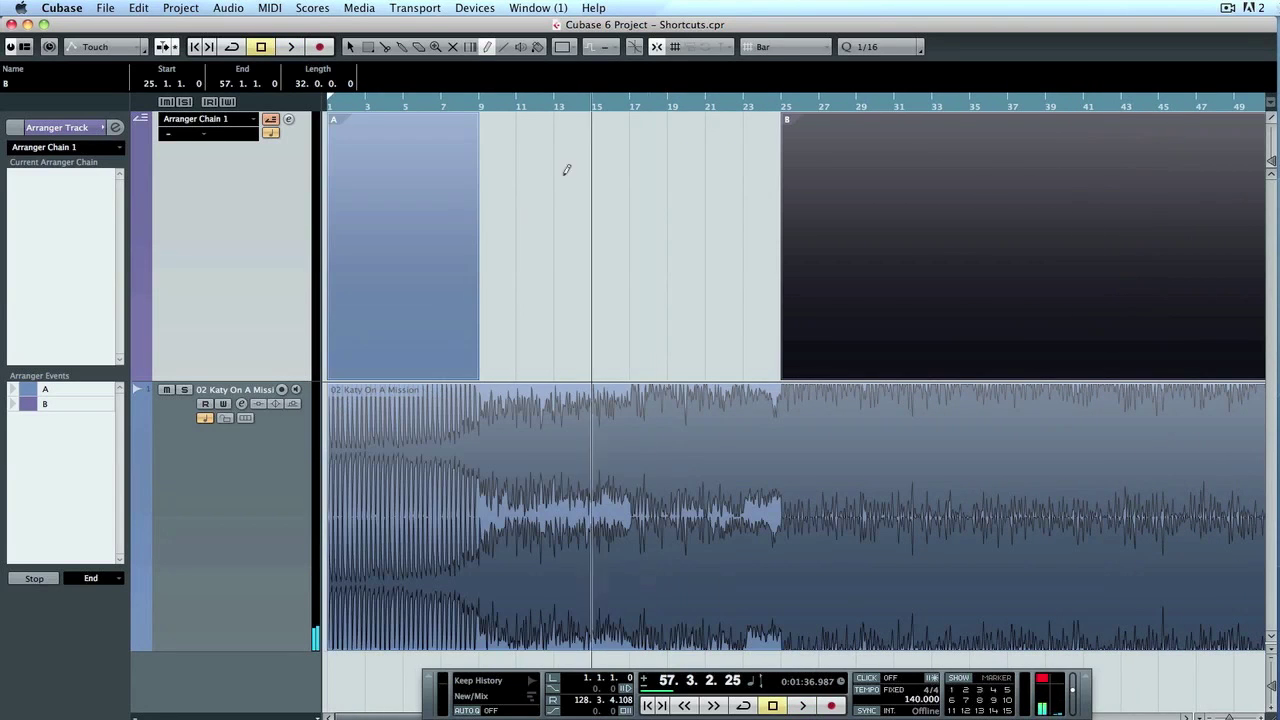
pyautogui.moveTo(480, 169); pyautogui.dragTo(446, 180)
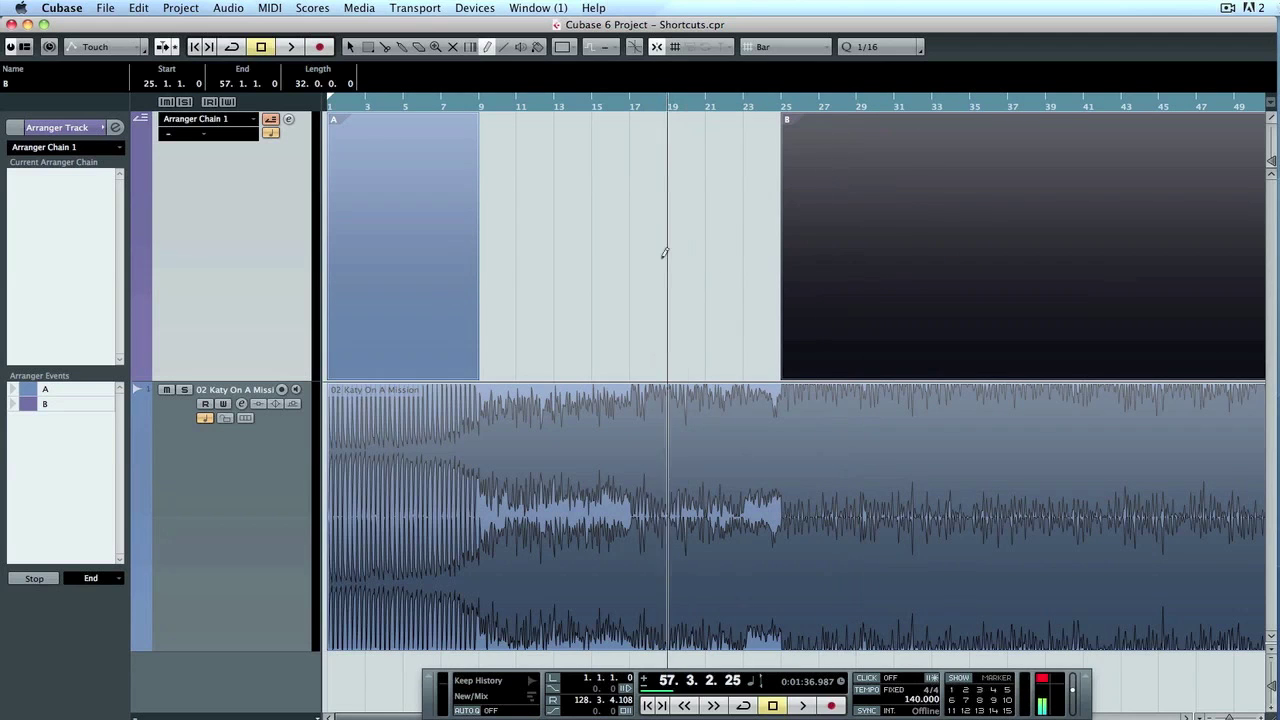
pyautogui.hscroll(15, 753, 218)
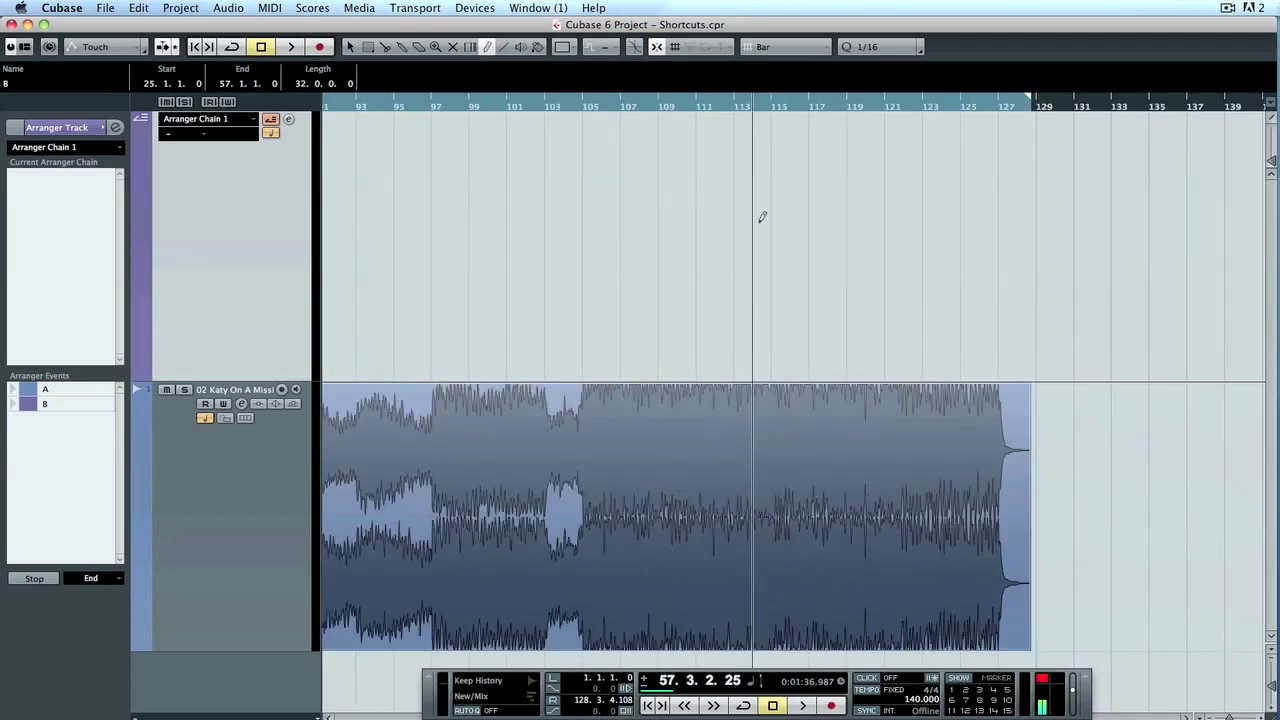
pyautogui.hscroll(4, 762, 217)
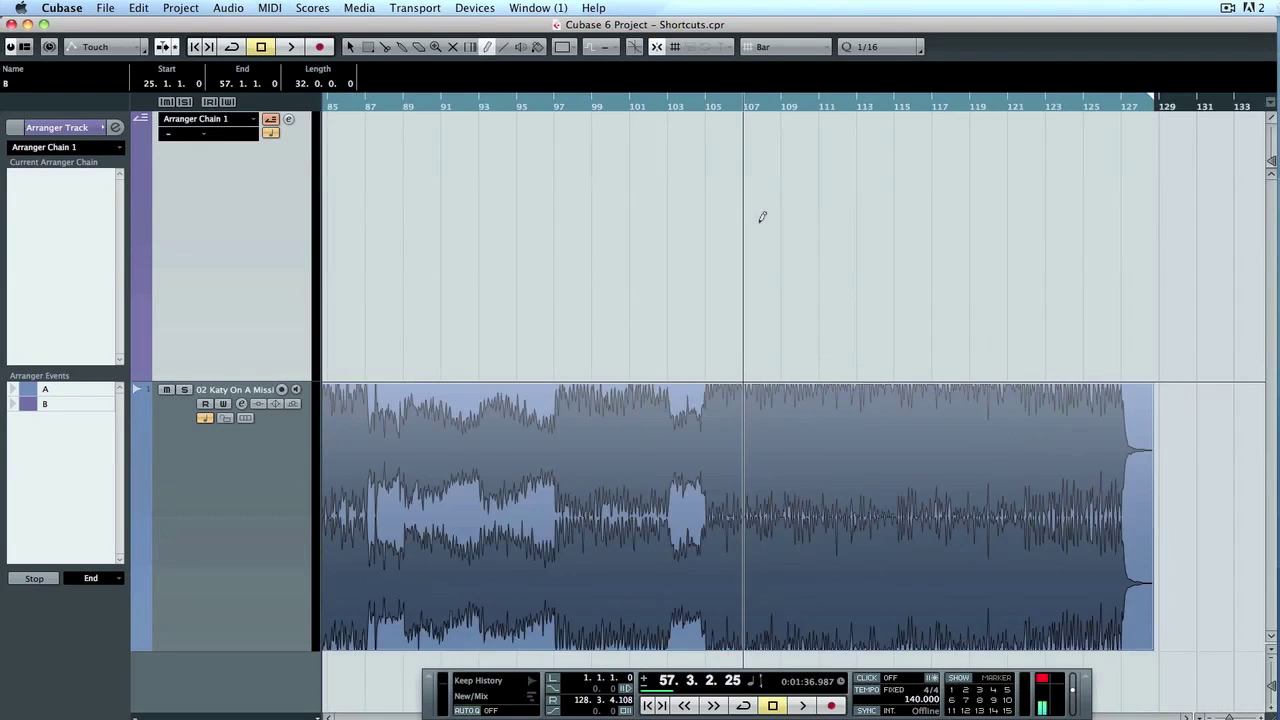
pyautogui.hscroll(-20, 762, 217)
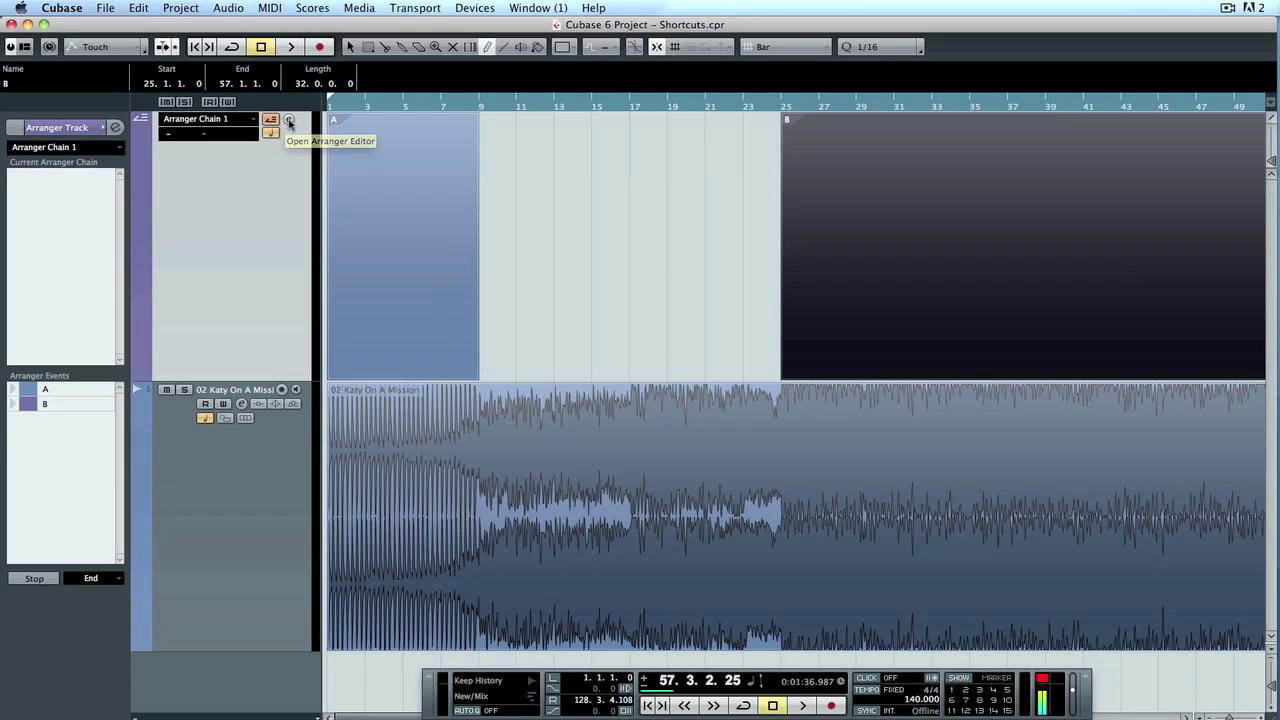
# In the Arranger Editor, add section A then section B to the current chain
pyautogui.click(289, 120)
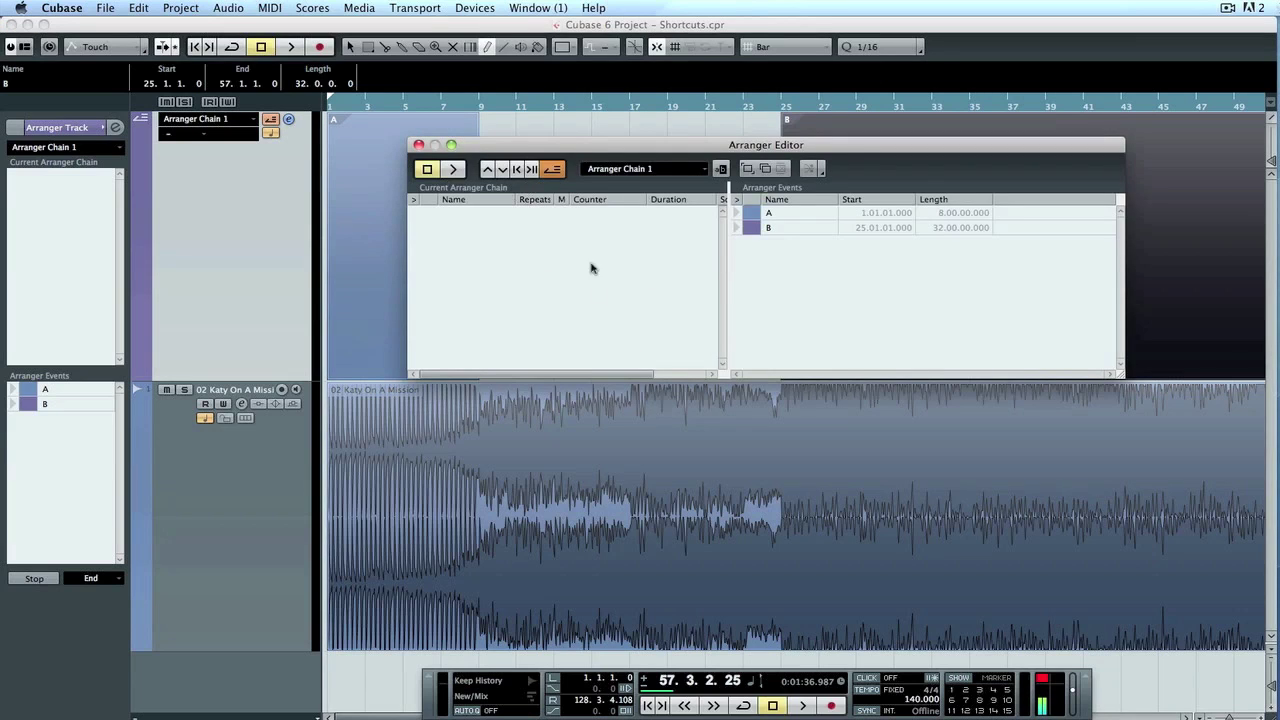
pyautogui.moveTo(788, 215); pyautogui.dragTo(468, 238)
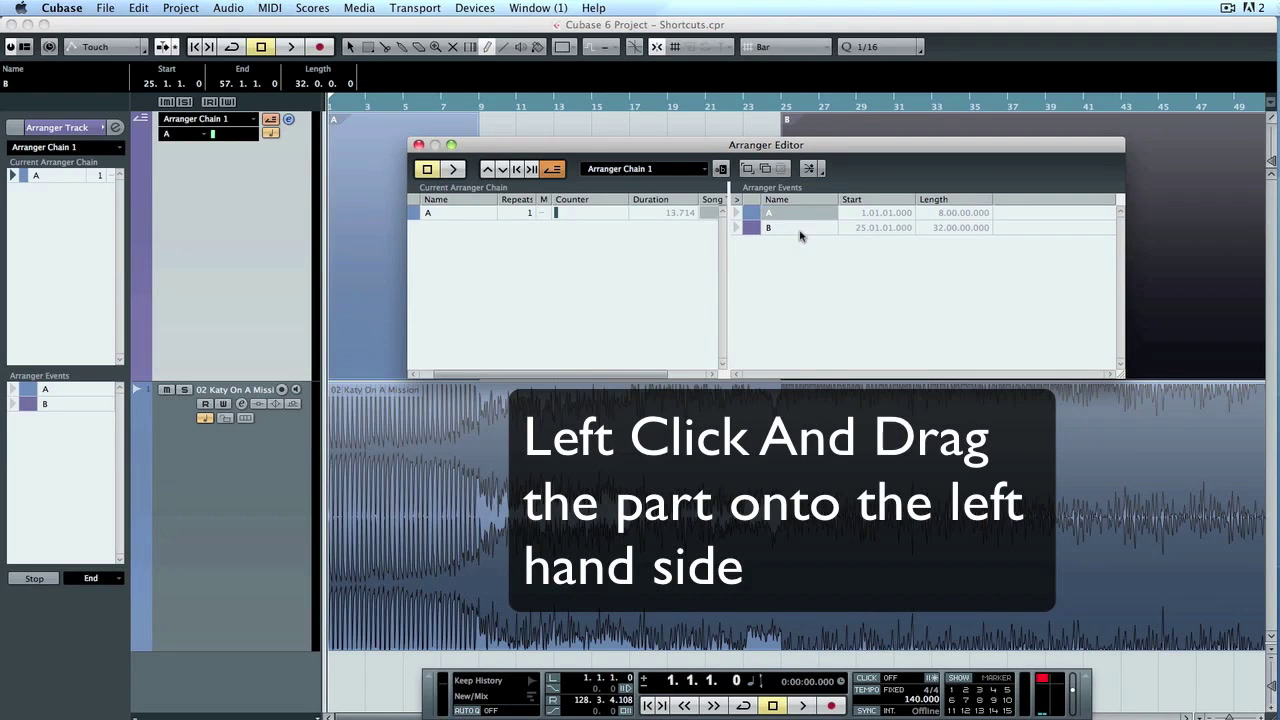
pyautogui.moveTo(800, 235); pyautogui.dragTo(492, 250)
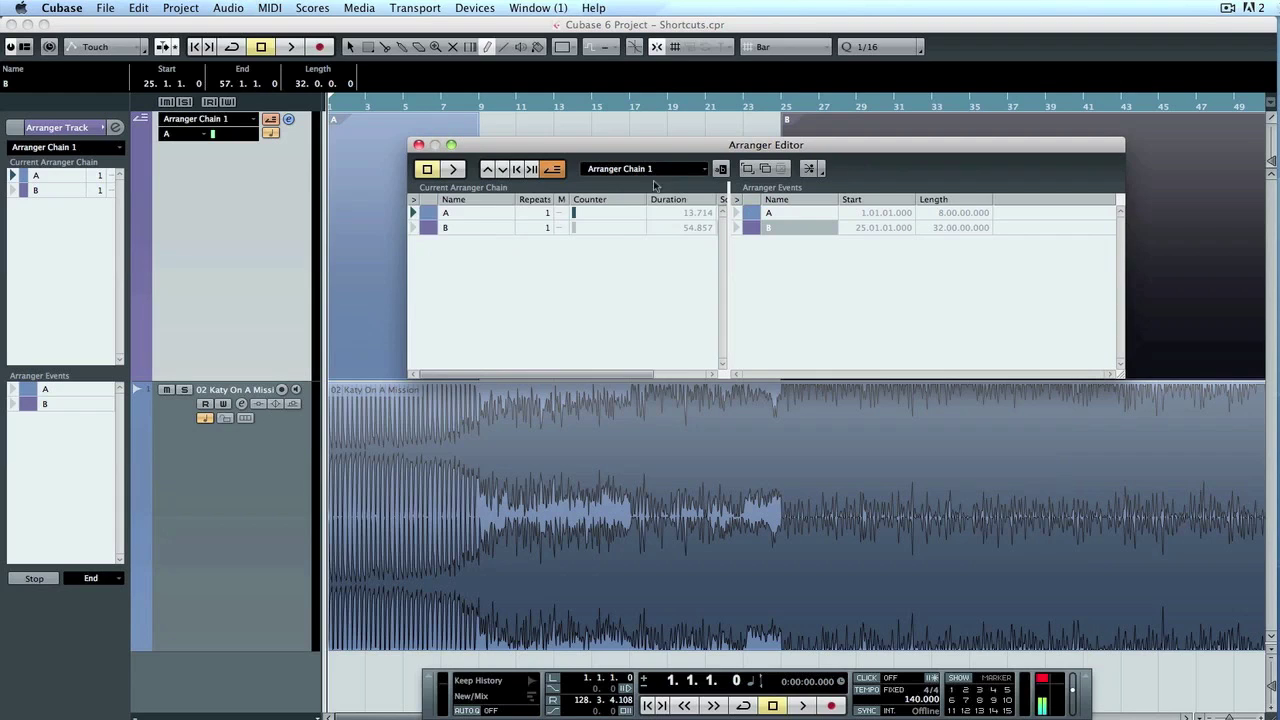
pyautogui.click(418, 145)
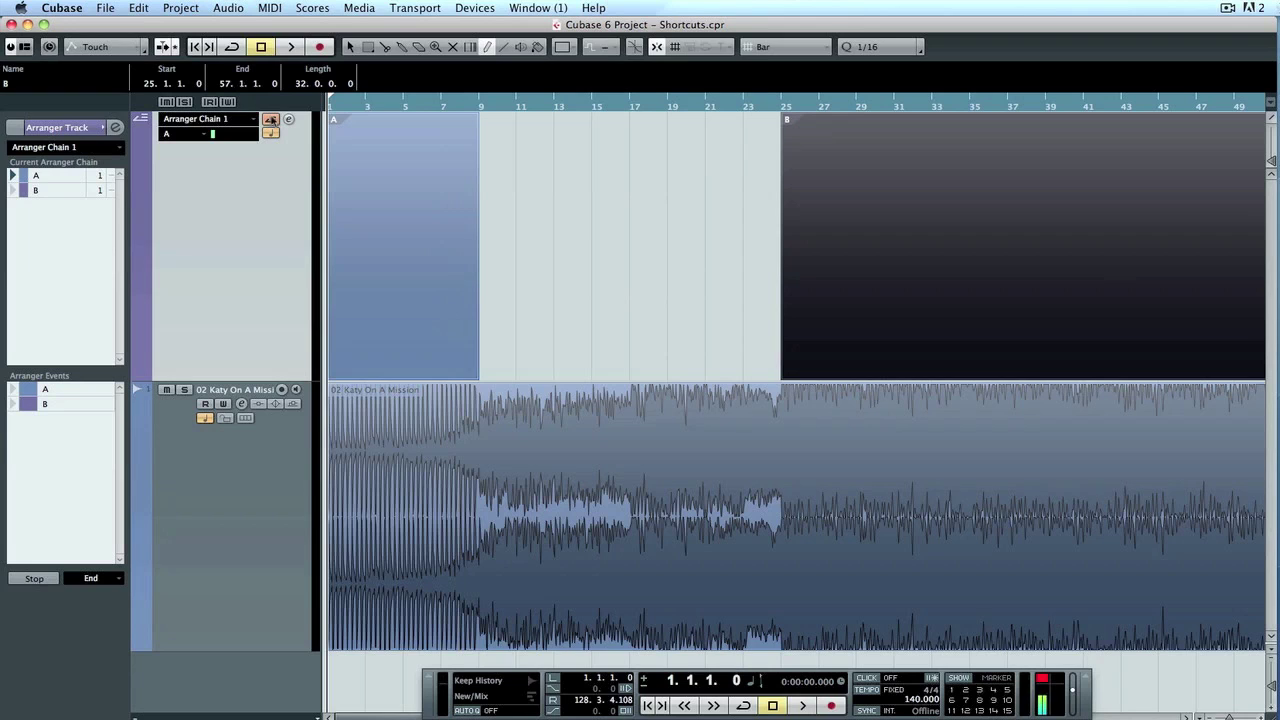
# Play Arranger Chain 1 jumping from A into B, choose Object Selection, then stop at 28.4.4.44
pyautogui.press('space')
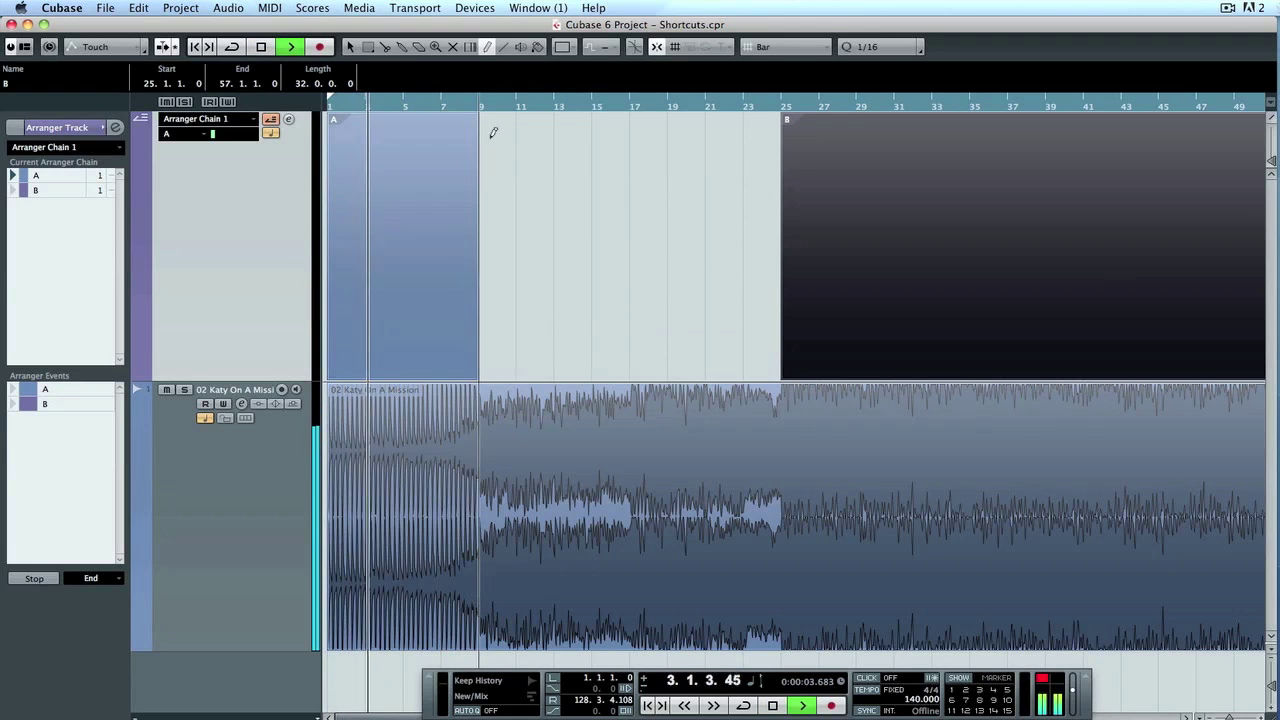
pyautogui.press('1')
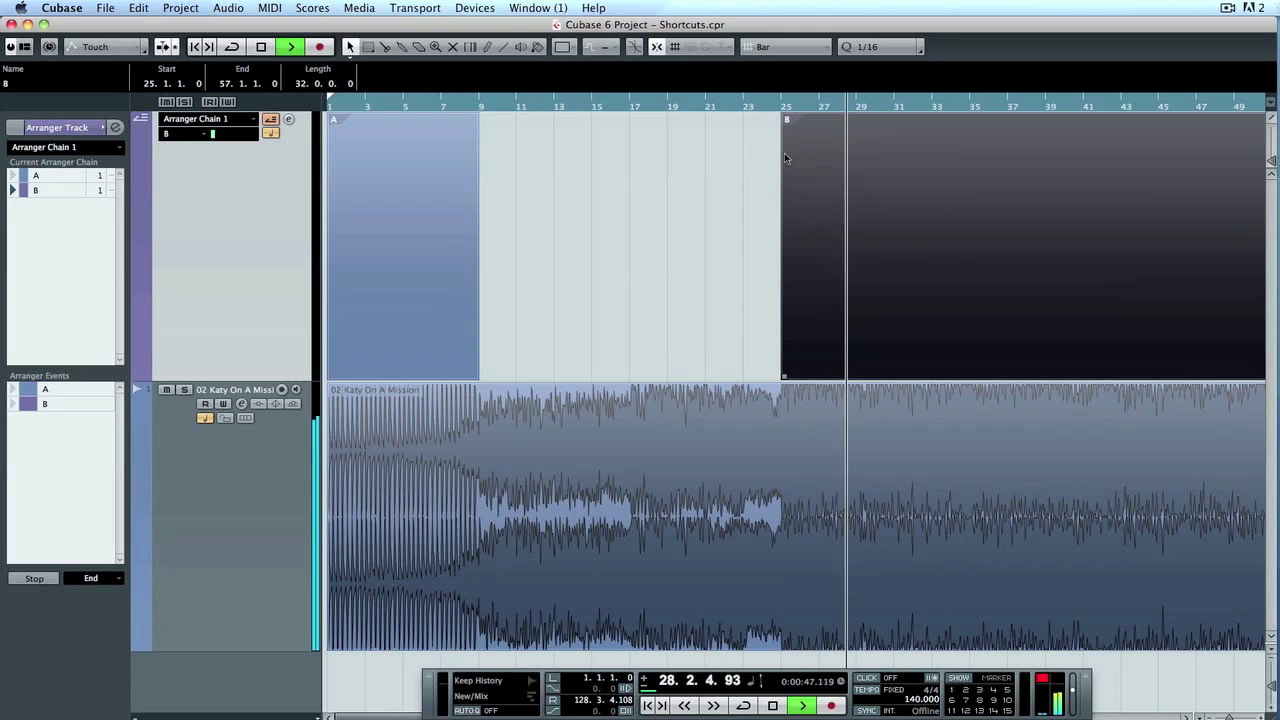
pyautogui.press('space')
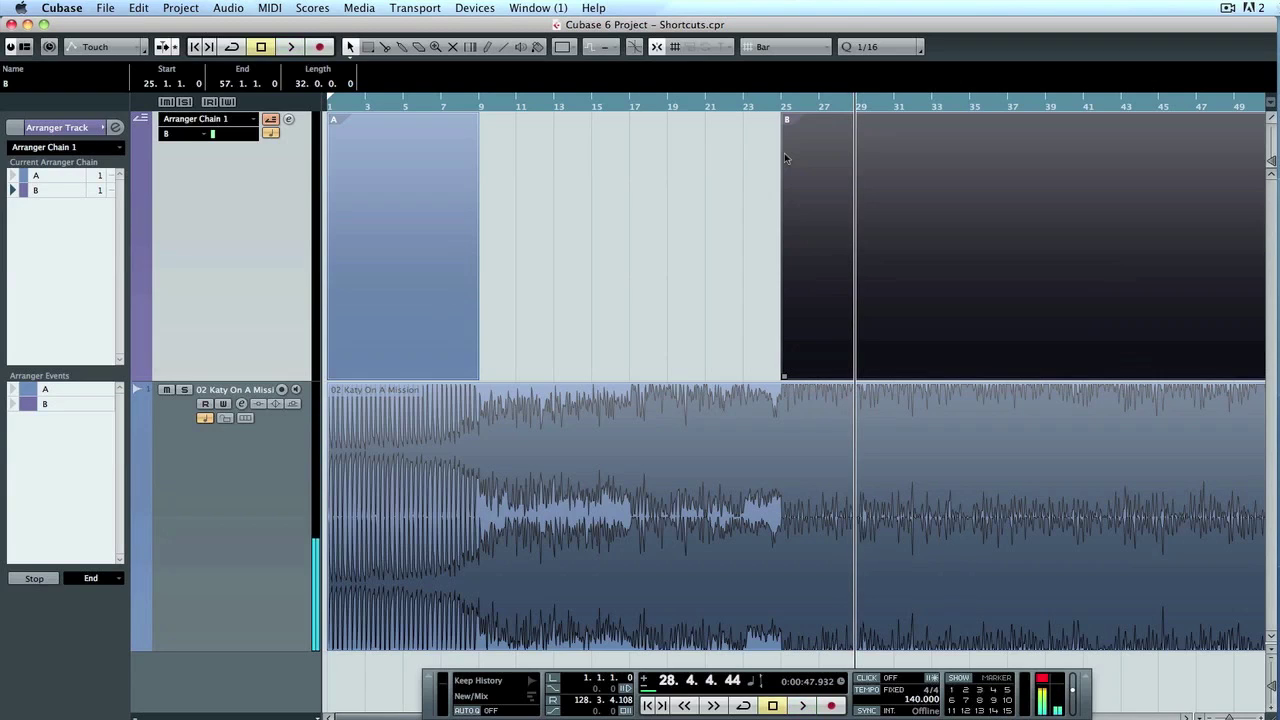